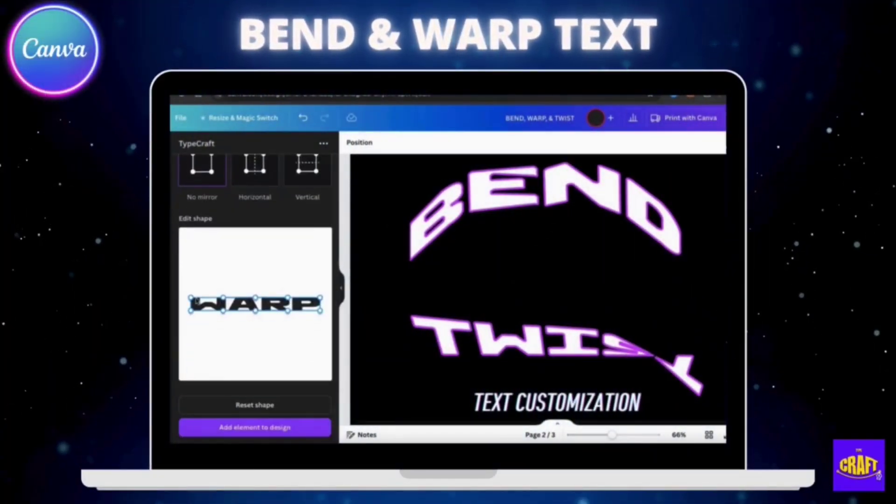
Warp the shape of the WARP text and place it on the page between BEND and TWIST
left_click_drag(255, 297, 297, 284)
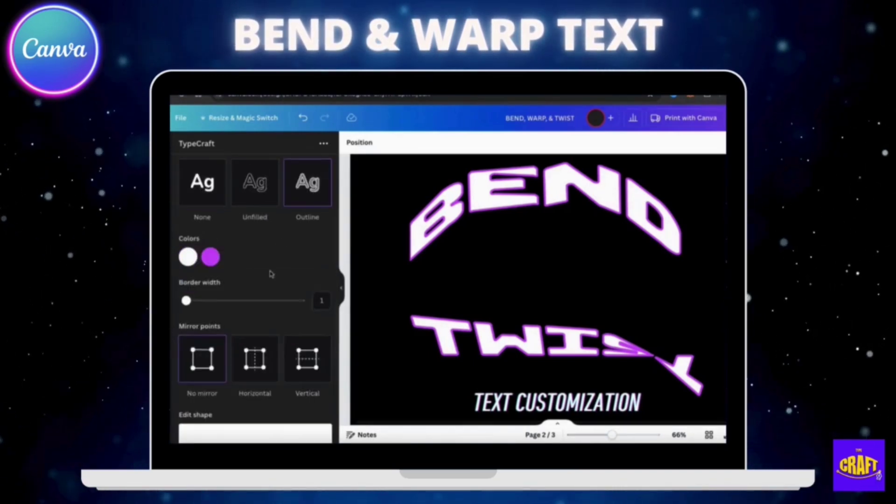
scroll(254, 299, "down", 5)
left_click(254, 427)
left_click_drag(555, 406, 466, 280)
left_click_drag(574, 241, 655, 215)
left_click_drag(656, 316, 680, 325)
key("Escape")
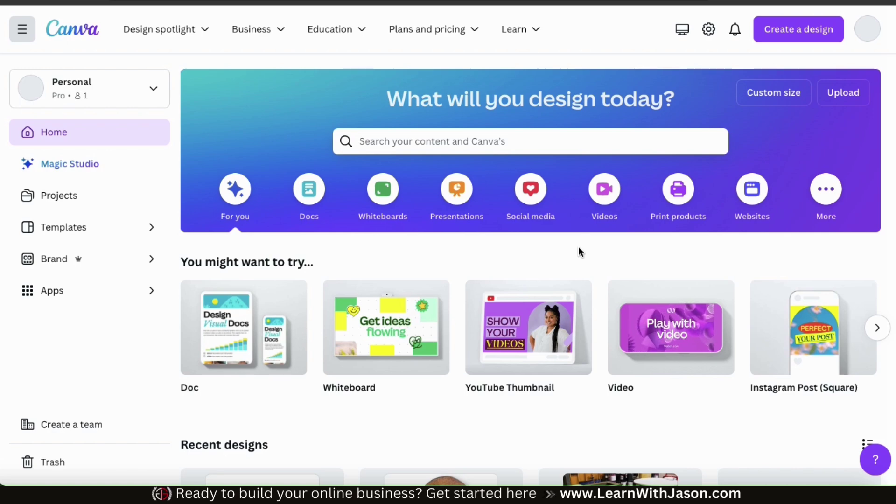
Search for t-shirt, choose the 14 × 18 in T-Shirt type and create a blank design from it
left_click(487, 146)
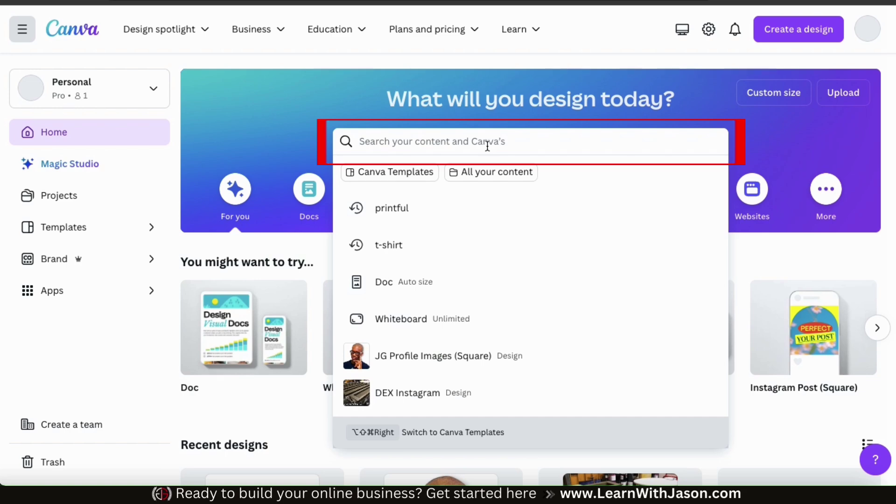
type("t-shirt")
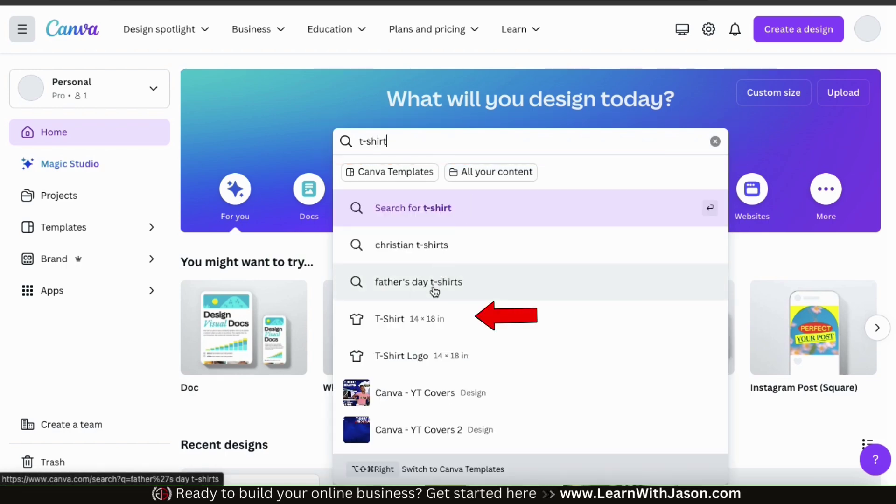
left_click(400, 333)
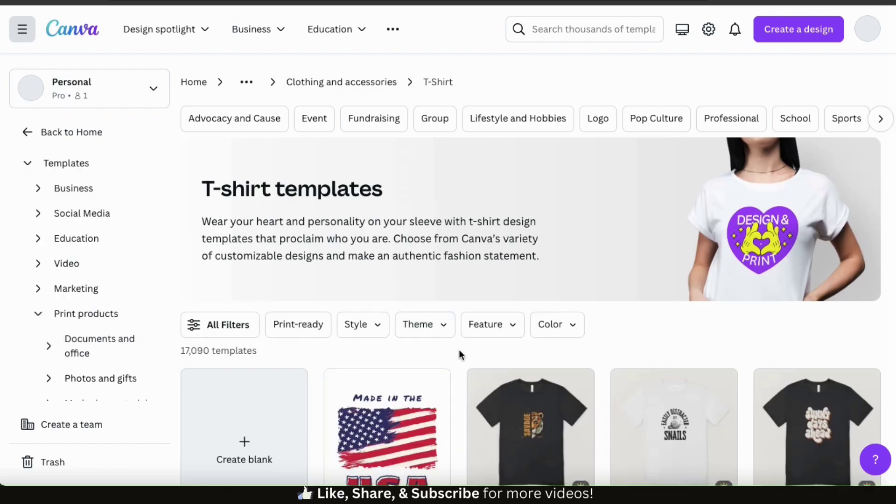
scroll(459, 354, "down", 3)
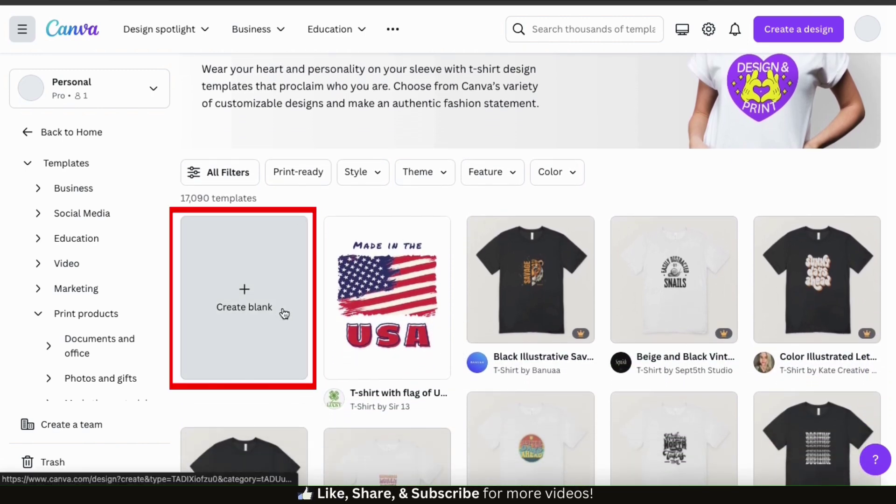
left_click(257, 329)
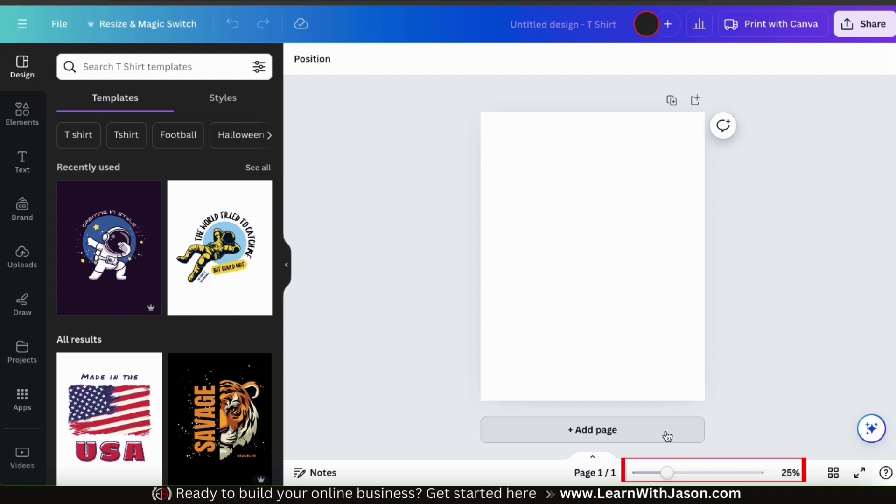
Find the TypeCraft app in the app library, browse its preview images and open it
left_click_drag(670, 466, 692, 470)
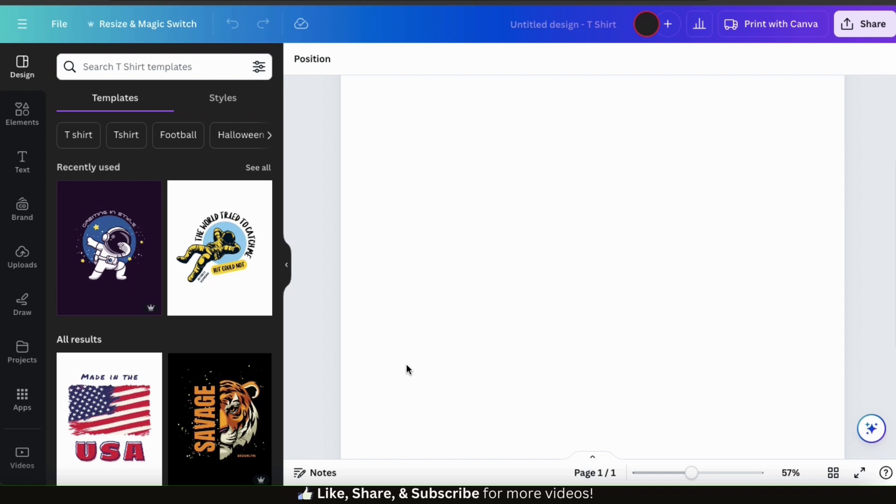
left_click(22, 408)
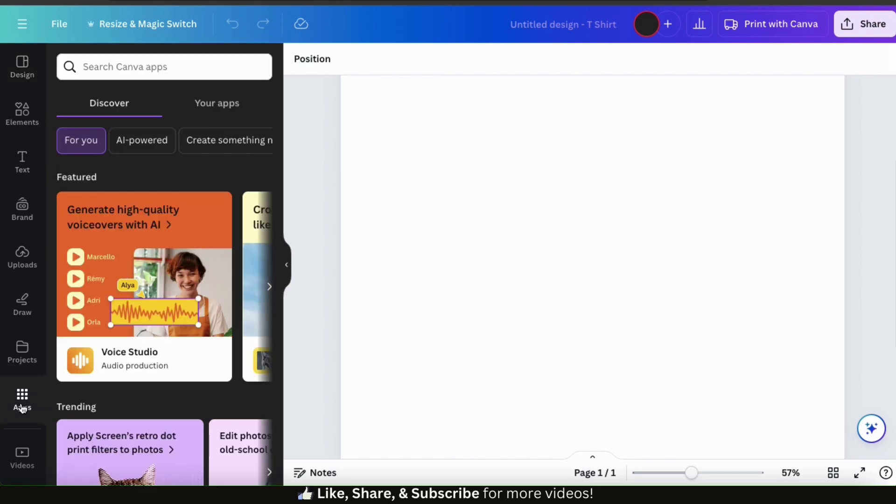
left_click(111, 68)
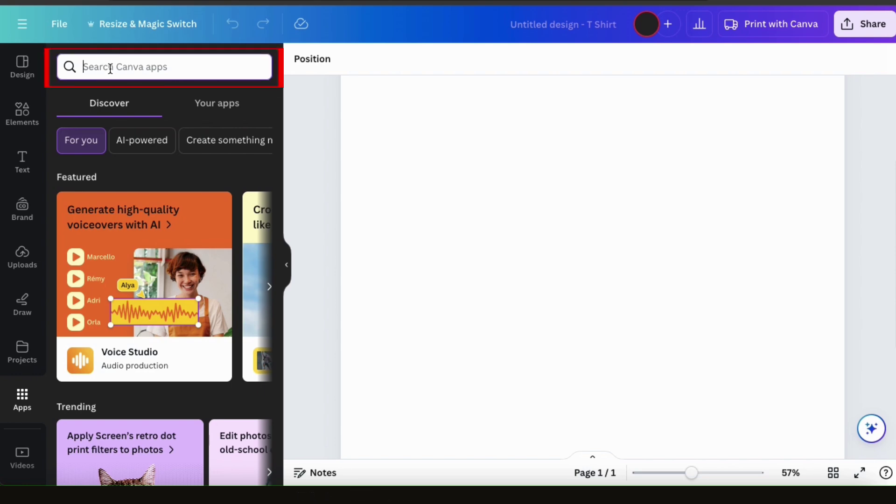
type("TypeCra")
left_click(86, 121)
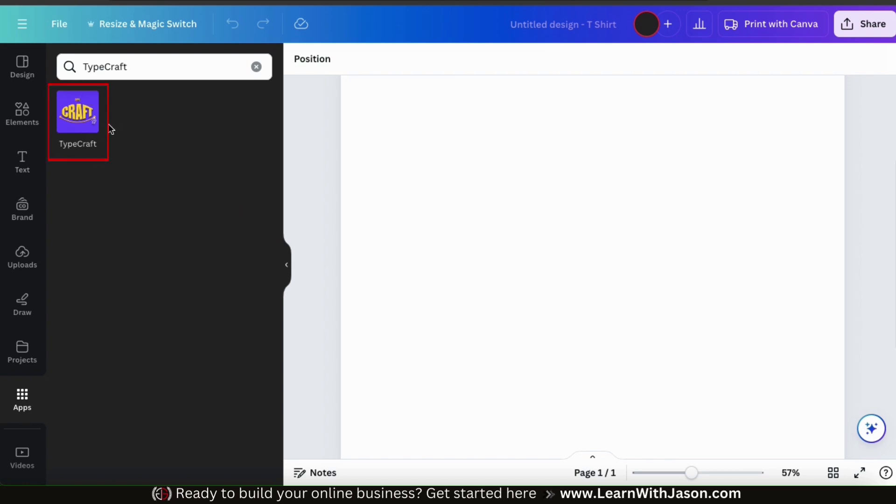
left_click(79, 122)
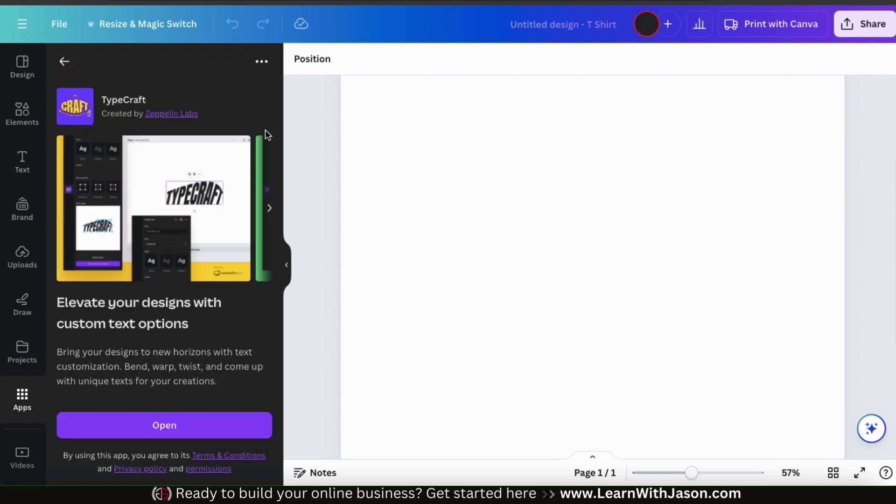
left_click(269, 209)
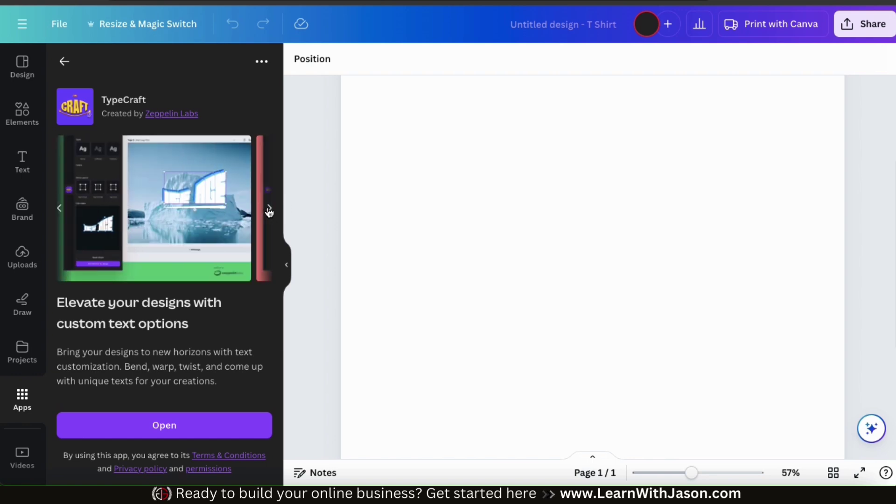
left_click(269, 210)
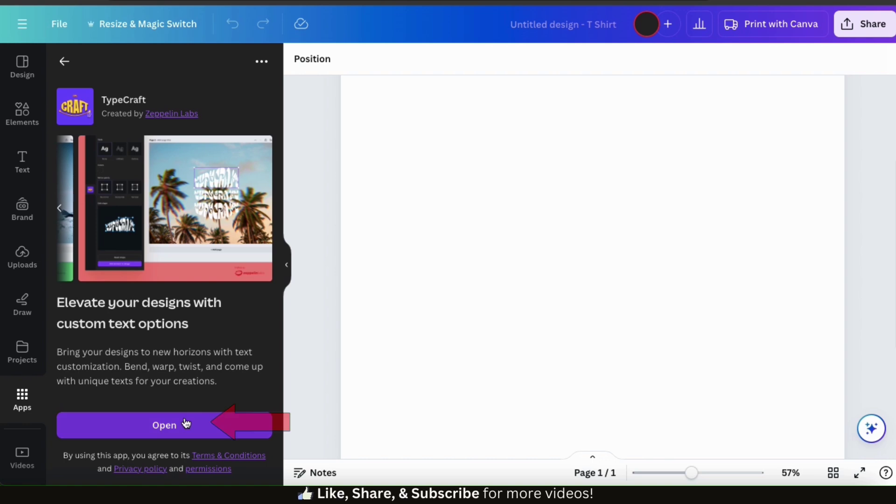
left_click(164, 426)
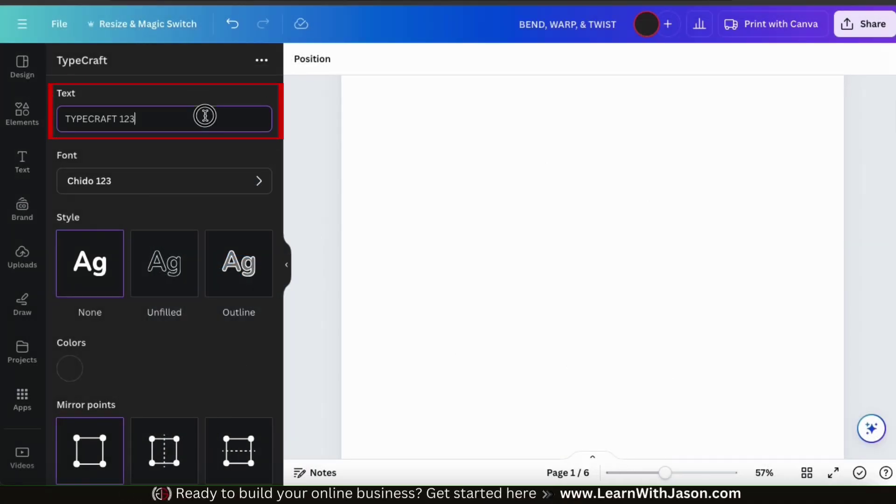
Replace the TypeCraft text with Living and check its shape preview
key("ctrl+a")
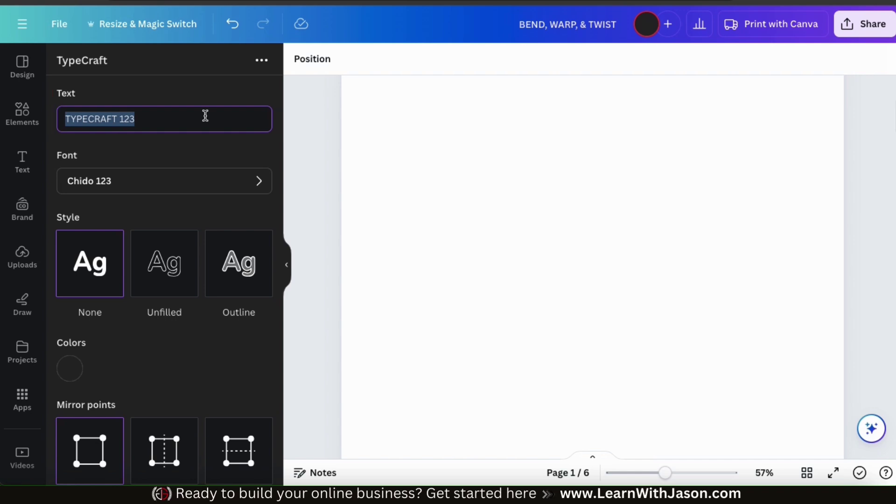
type("Living")
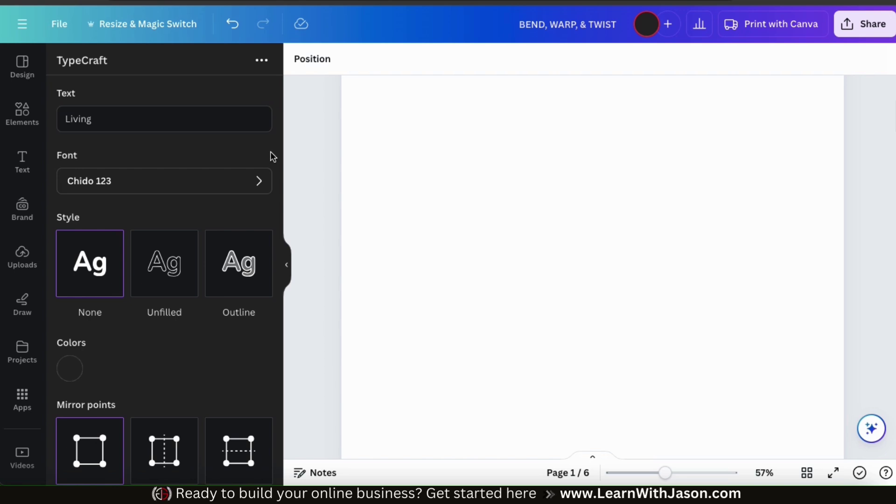
scroll(281, 160, "down", 7)
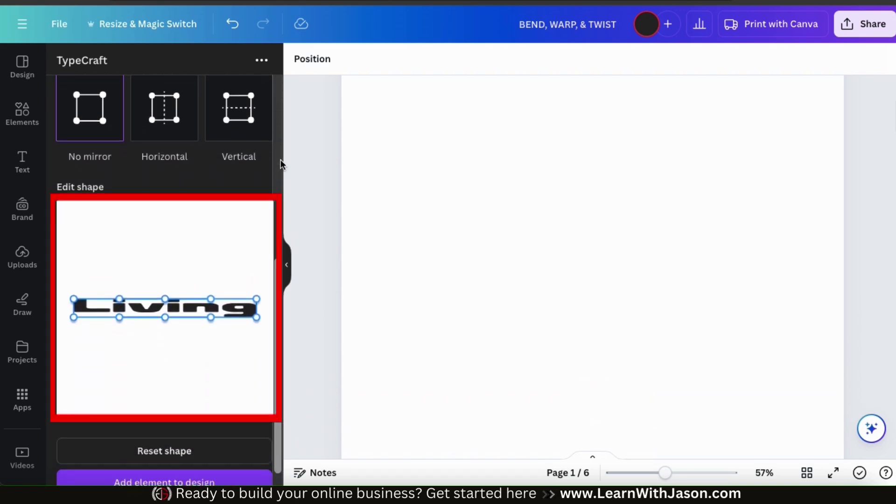
Browse the TypeCraft fonts and set the text's font to Bhineka 123
scroll(281, 160, "up", 7)
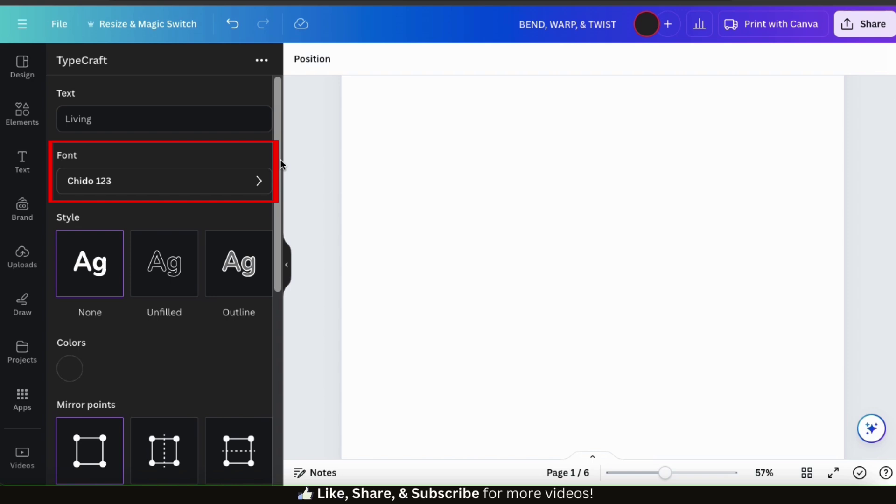
left_click(260, 181)
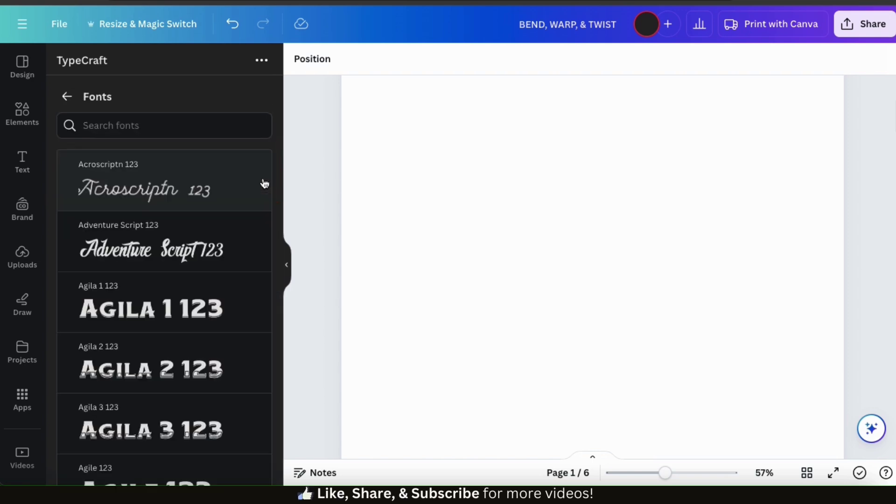
scroll(264, 183, "down", 8)
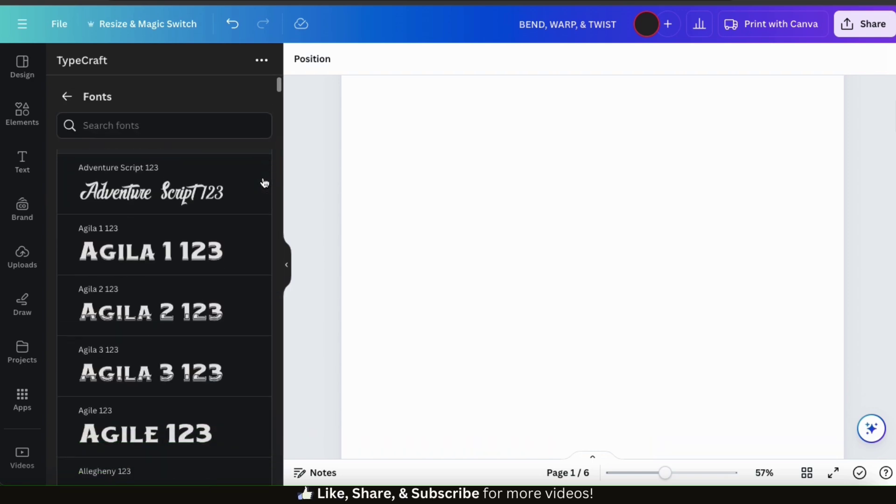
scroll(264, 182, "down", 9)
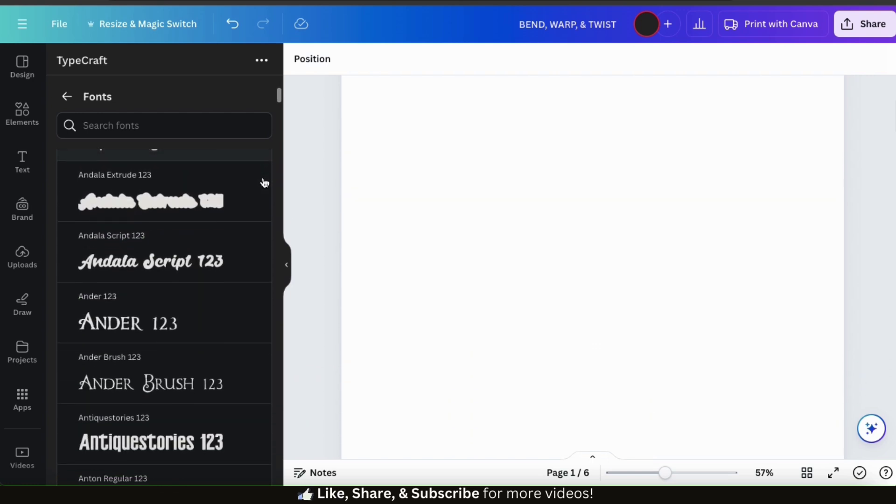
scroll(264, 183, "down", 8)
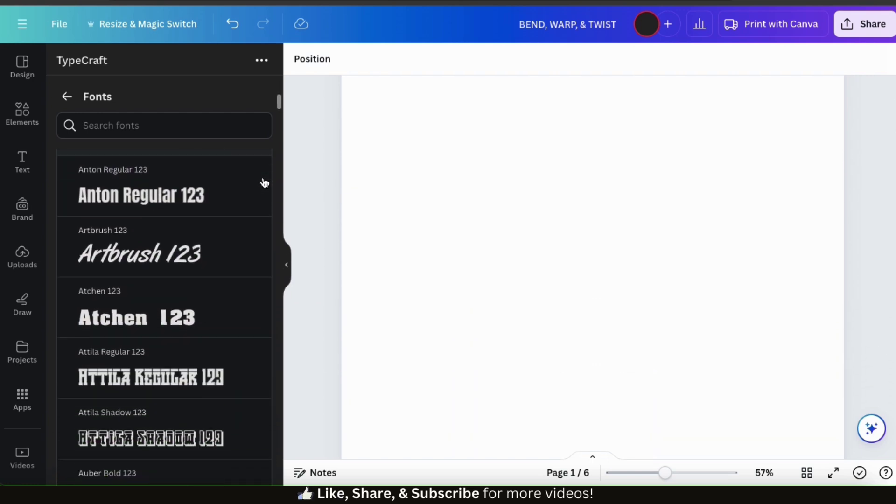
scroll(264, 183, "down", 9)
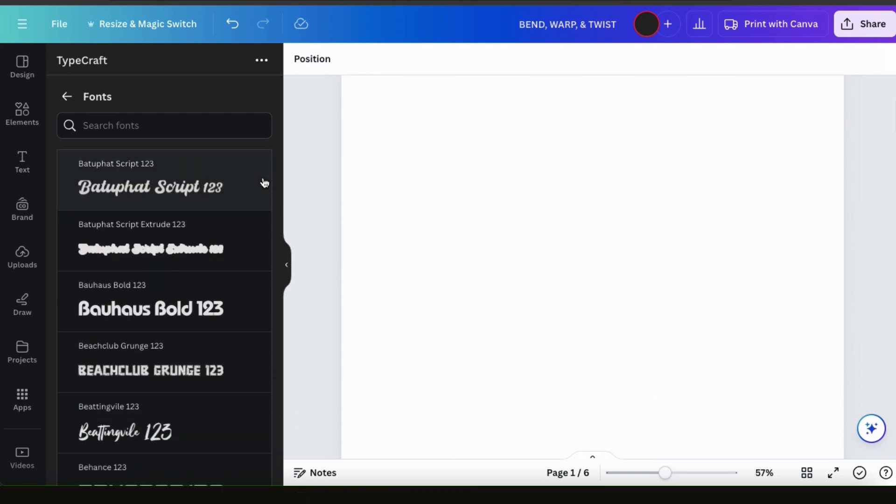
scroll(264, 182, "down", 1)
scroll(264, 182, "down", 8)
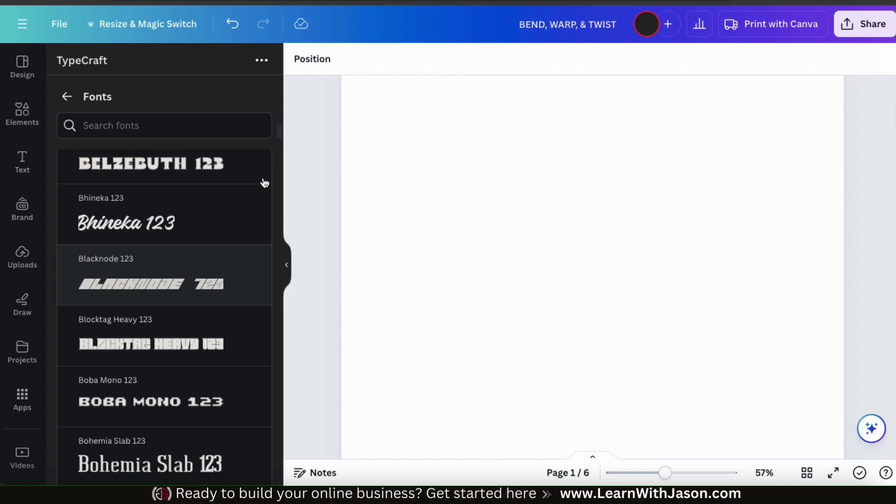
scroll(262, 182, "down", 1)
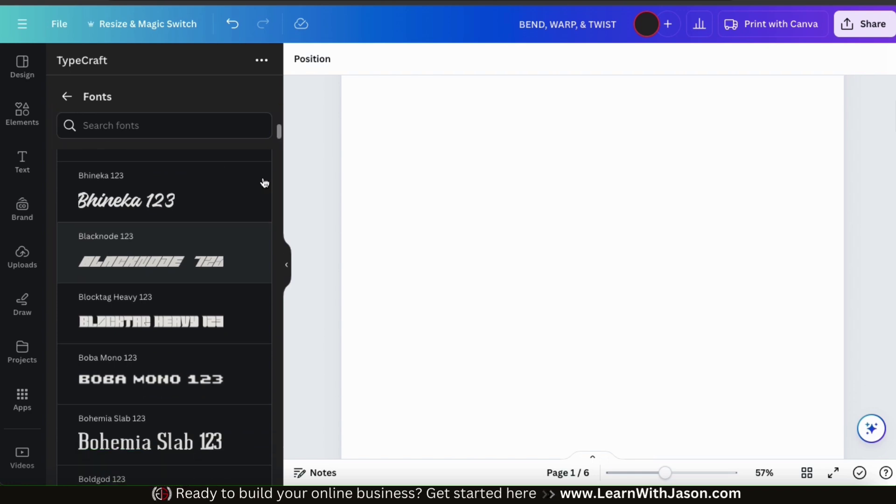
left_click(203, 194)
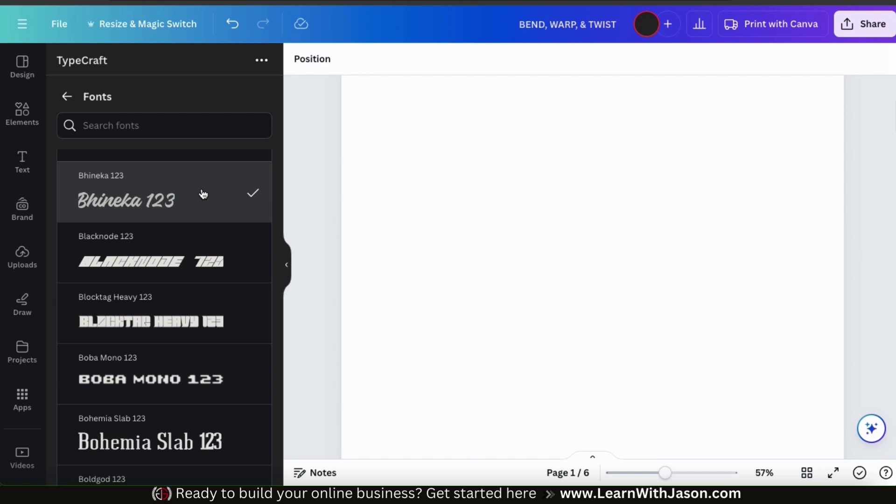
left_click(65, 106)
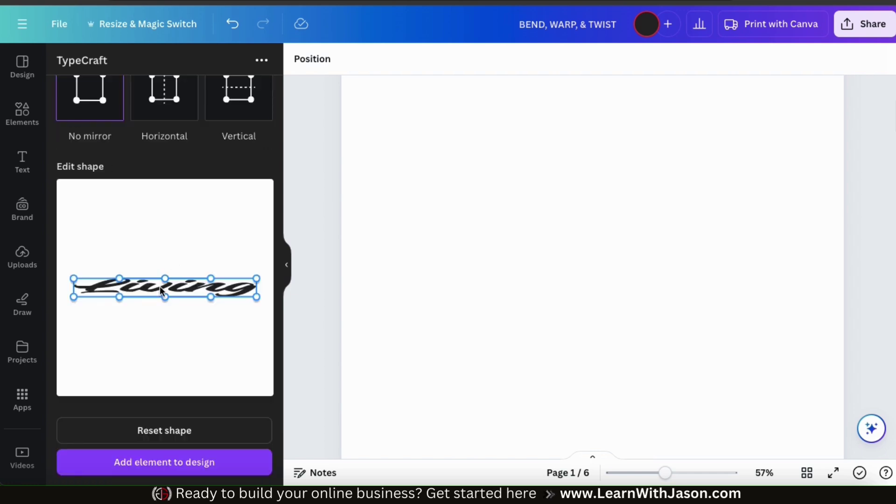
Apply the Unfilled style to the Living text and set its border width to 1
scroll(238, 234, "up", 8)
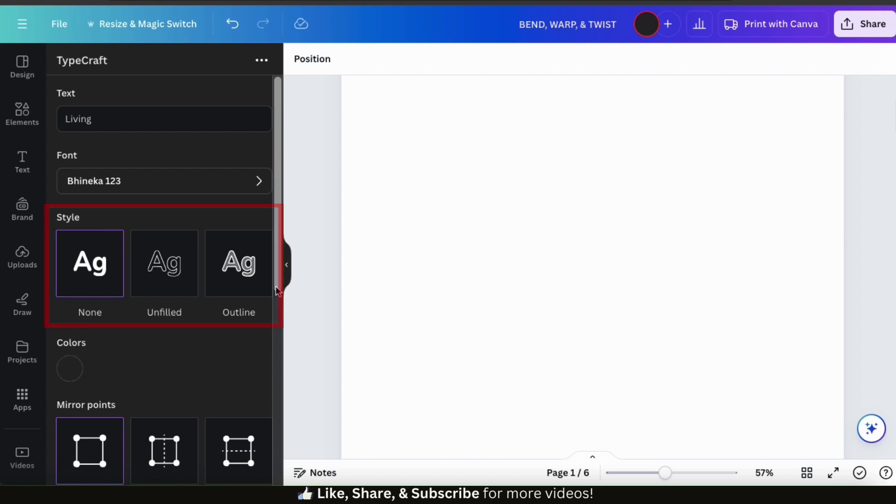
left_click(189, 280)
scroll(217, 377, "down", 5)
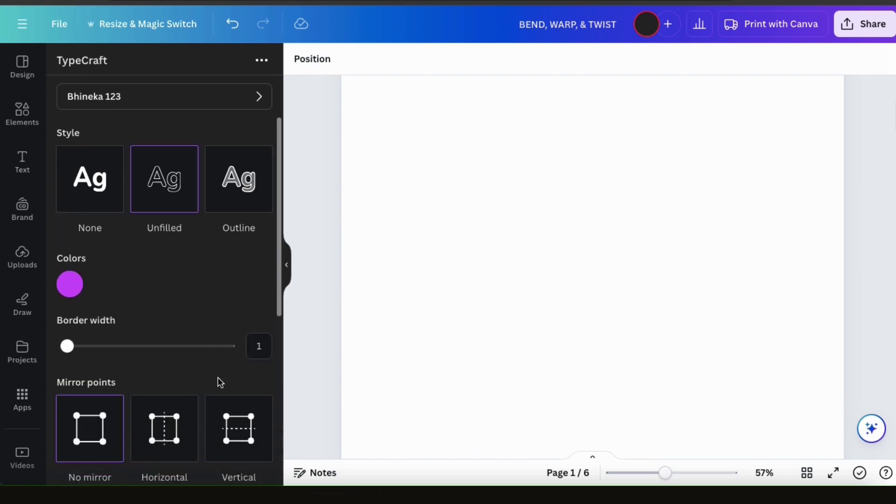
scroll(218, 377, "down", 2)
scroll(217, 377, "up", 1)
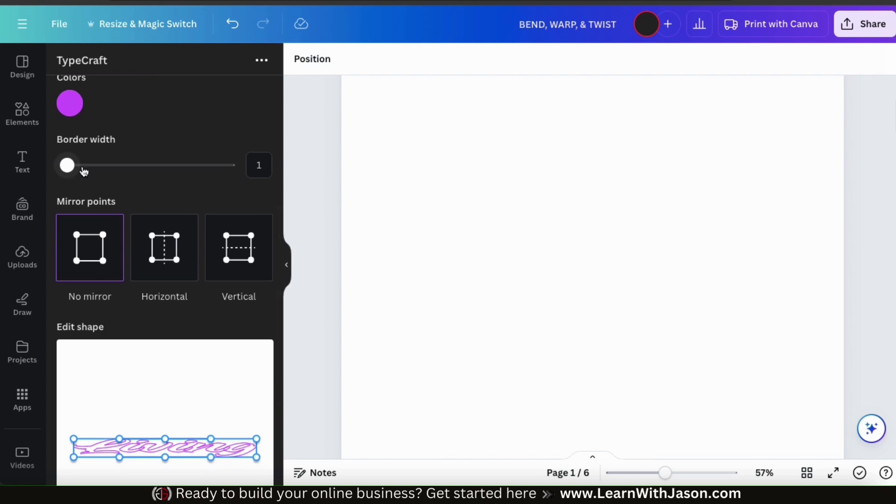
mouse_move(78, 169)
left_mouse_down()
mouse_move(71, 165)
mouse_move(86, 168)
mouse_move(71, 170)
left_mouse_up()
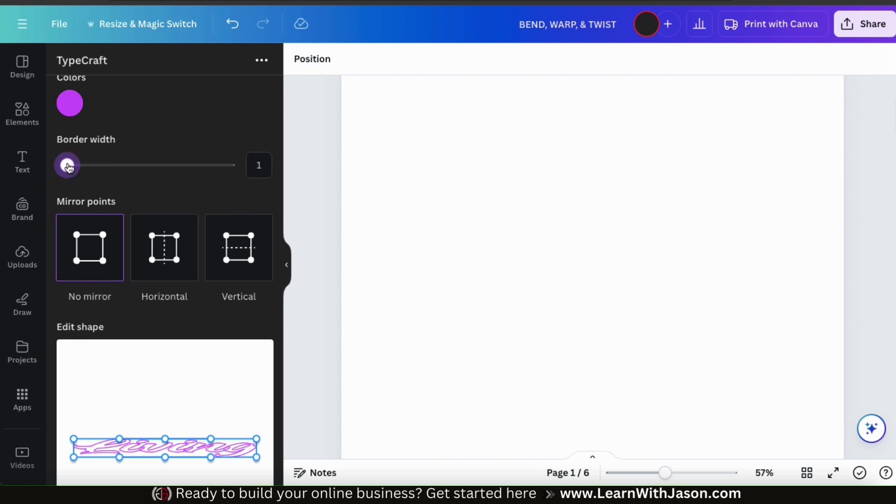
Change the outline color of the Living text to dark purple #41214B
left_click(71, 103)
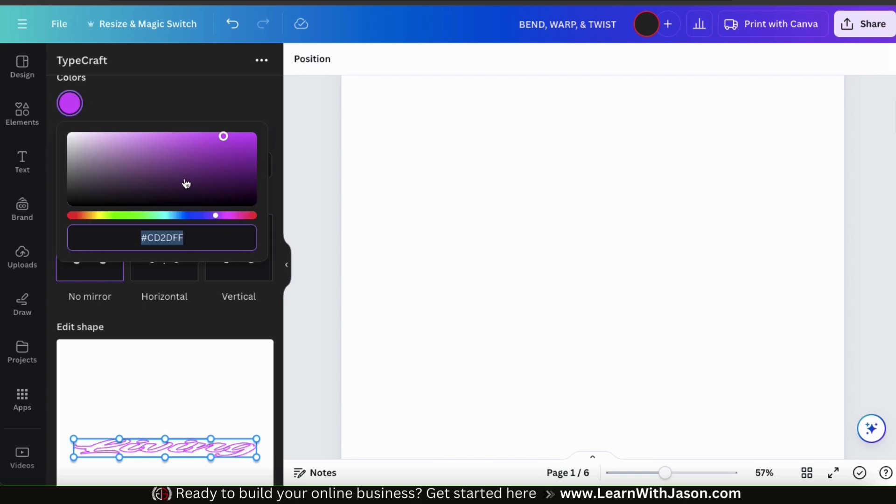
left_click(229, 182)
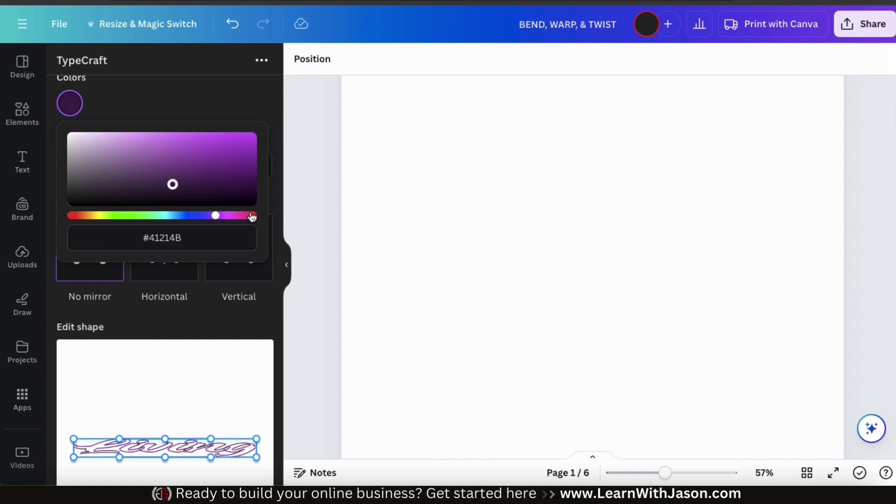
left_click(218, 106)
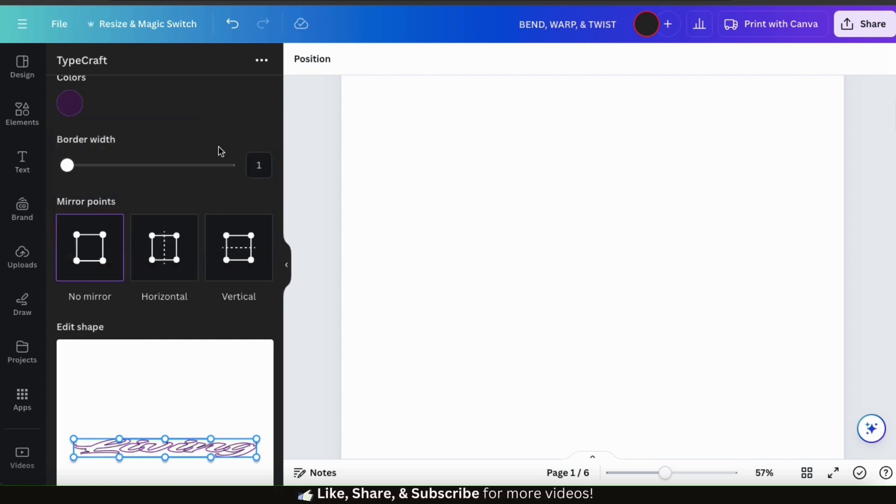
Apply the Outline style to the Living text and set its outline color to olive #4B4821
scroll(218, 152, "up", 2)
left_click(240, 120)
scroll(197, 217, "down", 2)
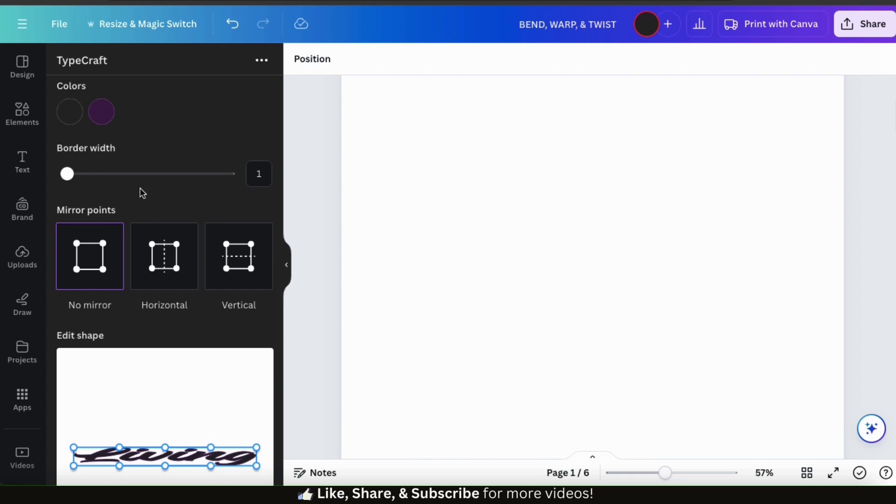
left_click(109, 124)
left_click(109, 224)
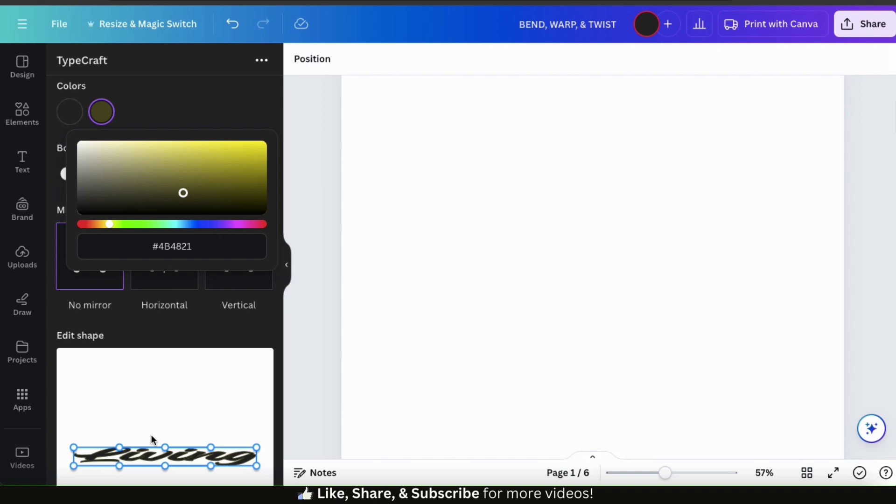
left_click(215, 109)
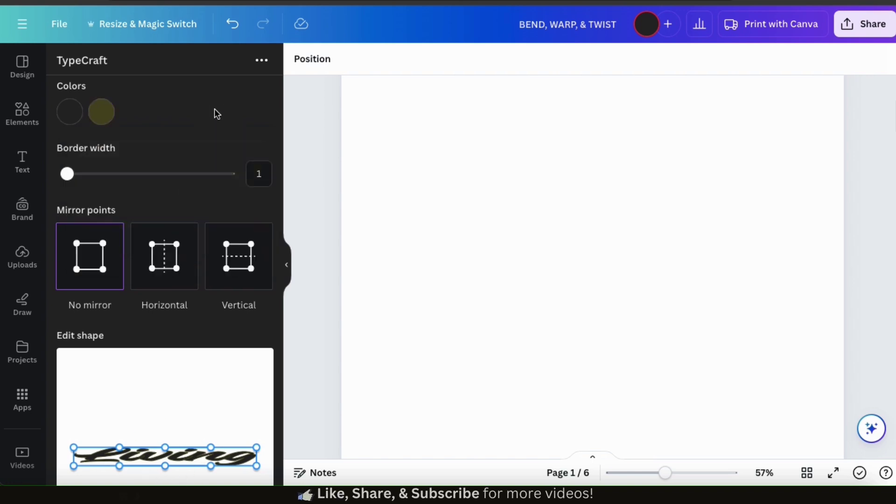
Set the Living text's style to None and change its fill color to red #EF0000
scroll(215, 109, "up", 5)
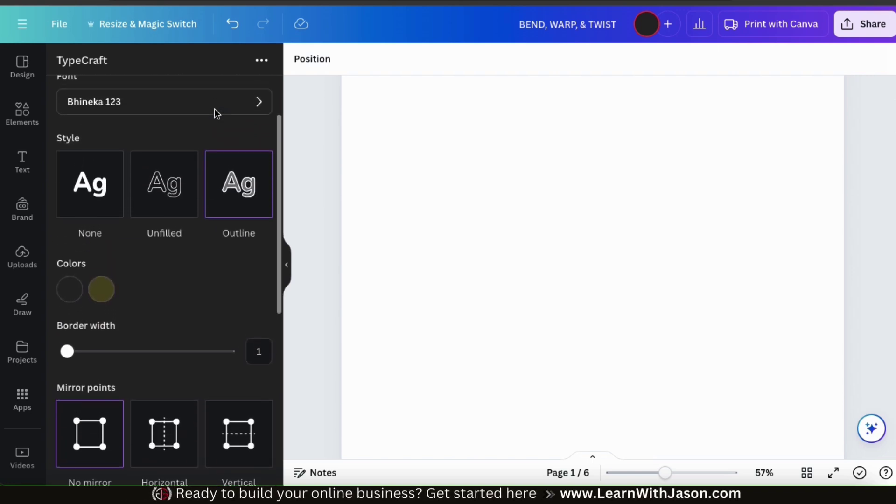
left_click(106, 216)
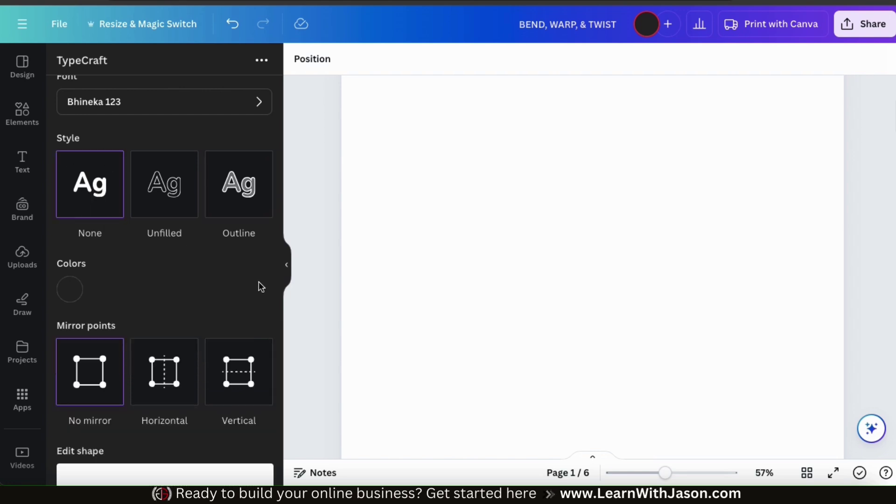
scroll(261, 287, "down", 5)
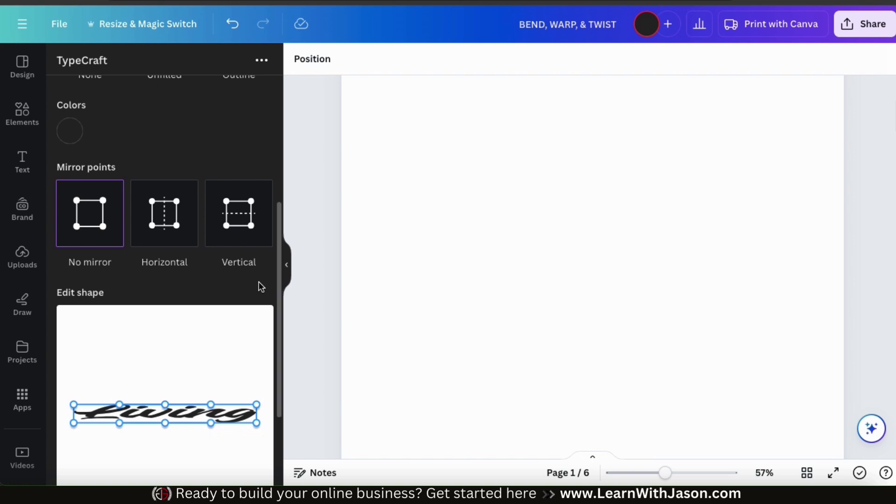
scroll(264, 279, "down", 1)
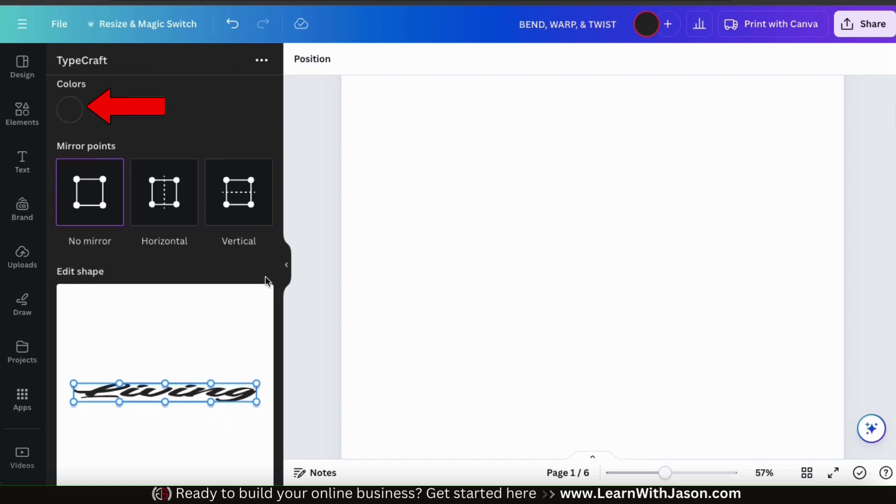
left_click(74, 119)
left_click(253, 222)
left_click_drag(233, 158, 266, 147)
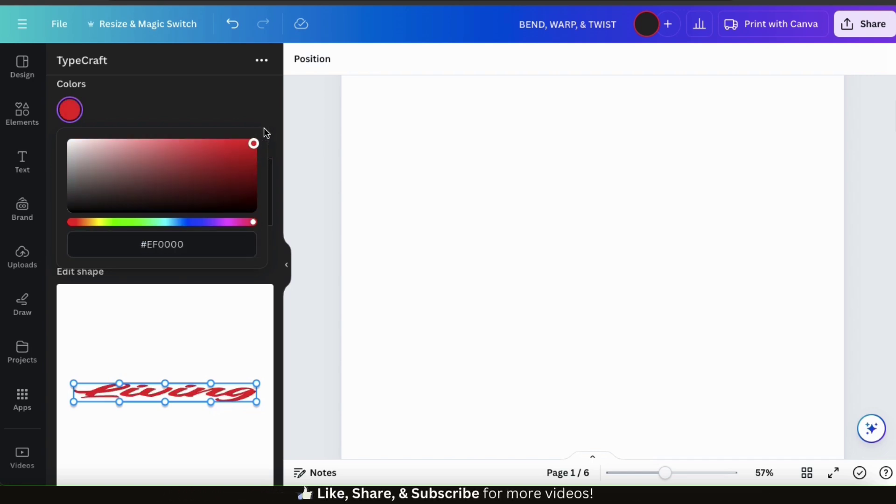
left_click(270, 125)
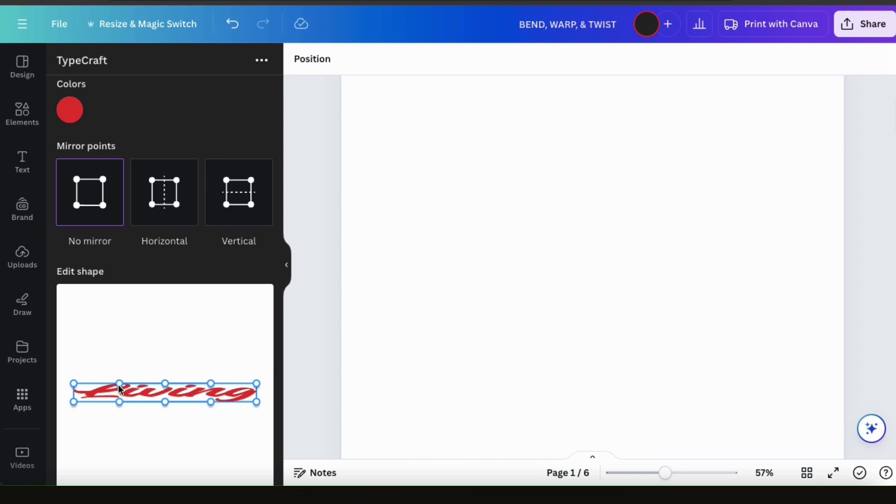
Raise the points along the top edge of the Living shape to make the text taller
left_click_drag(74, 384, 73, 369)
left_click_drag(118, 385, 163, 362)
left_click_drag(256, 384, 256, 362)
left_click_drag(121, 350, 75, 366)
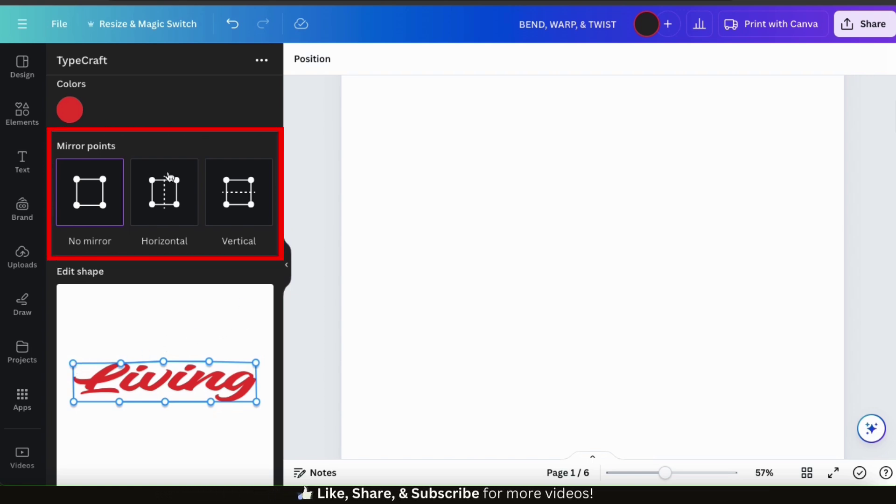
Set the mirror points to Horizontal and adjust the Living shape's upper-left and bottom-middle points
left_click(169, 186)
left_click_drag(75, 368, 118, 364)
mouse_move(164, 402)
left_mouse_down()
mouse_move(166, 392)
mouse_move(166, 425)
mouse_move(169, 402)
left_mouse_up()
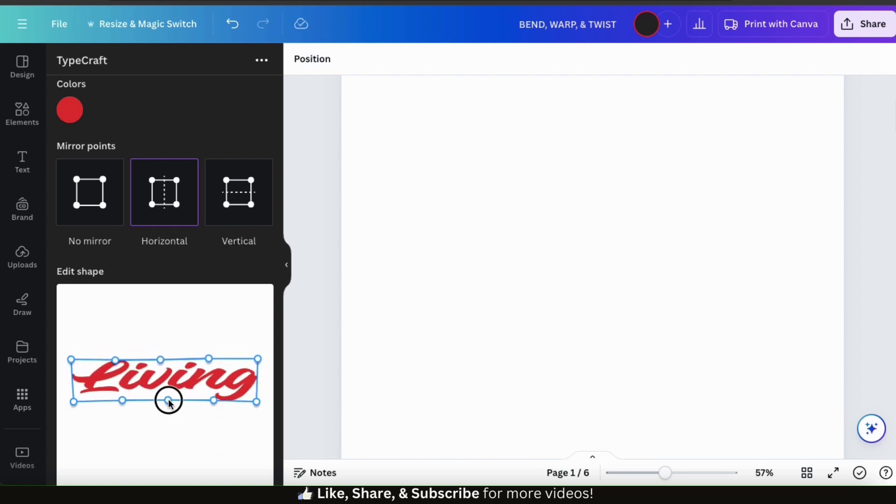
Set the mirror points to Vertical and adjust the top-edge and upper-left points of the Living shape
left_click(228, 207)
left_click_drag(209, 359, 163, 363)
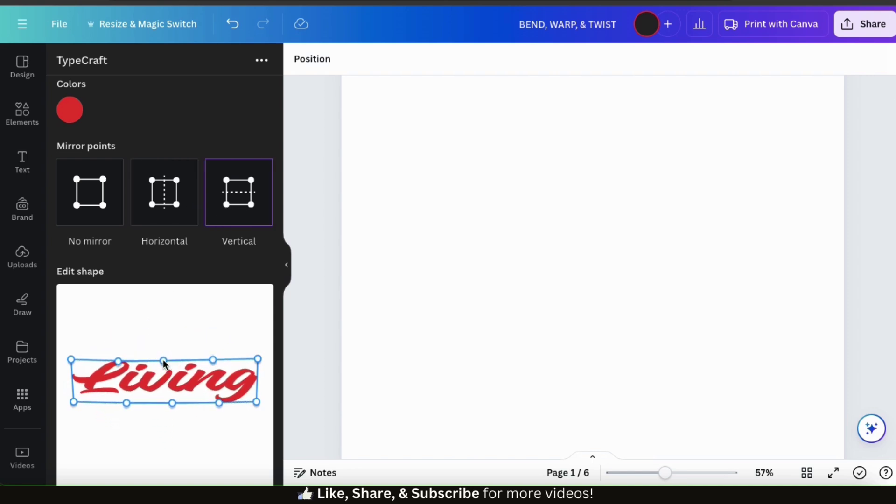
mouse_move(73, 361)
left_mouse_down()
mouse_move(65, 314)
mouse_move(74, 366)
mouse_move(72, 334)
mouse_move(76, 349)
left_mouse_up()
Set the mirror points to No mirror and pull the Living shape's bottom edge and lower-left corner downward
left_click(114, 200)
left_click_drag(171, 405, 235, 404)
left_click_drag(78, 414, 87, 425)
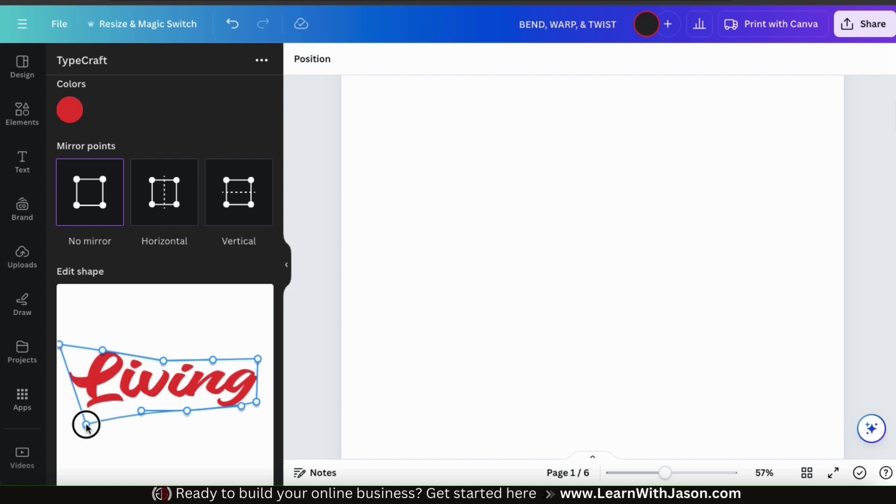
Browse the TypeCraft fonts and choose a different script font for the Living text
scroll(262, 351, "up", 5)
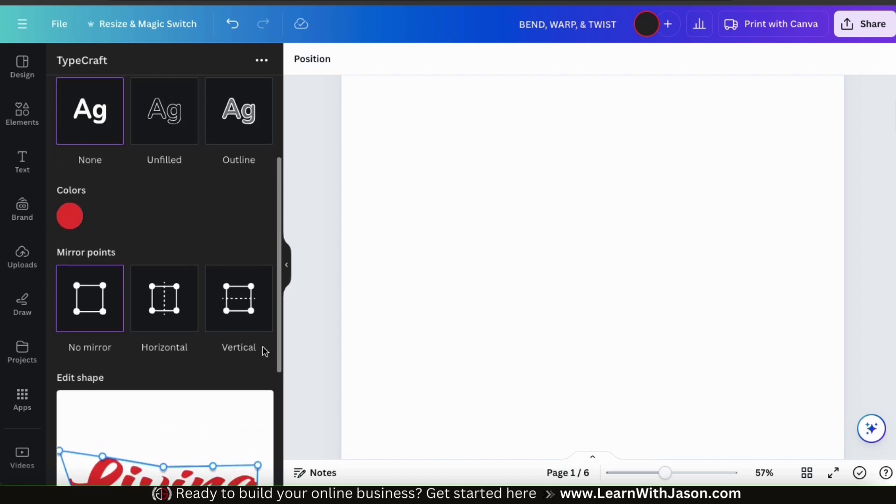
left_click(256, 181)
scroll(205, 327, "down", 3)
scroll(204, 383, "down", 15)
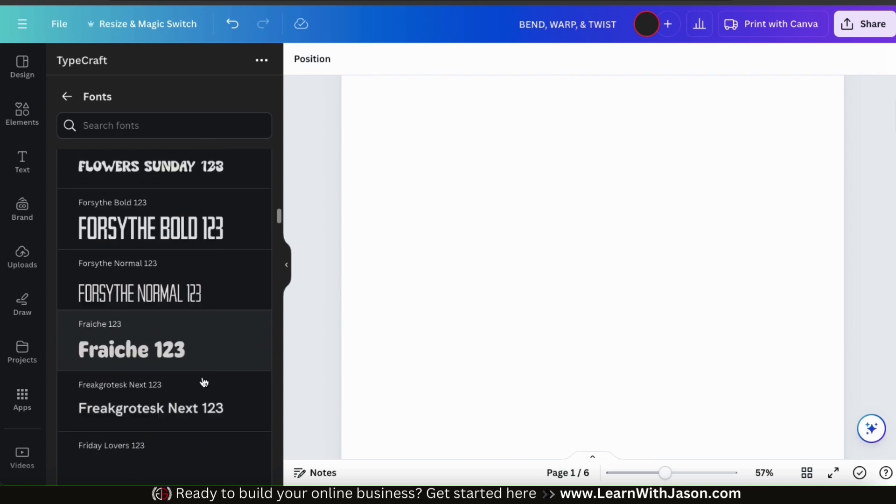
left_click(161, 267)
left_click(66, 96)
Refine the Living shape's bottom, top-left and upper-right points so the L stands tall and the bottom edge curves
mouse_move(188, 306)
left_mouse_down()
mouse_move(188, 298)
mouse_move(188, 306)
left_mouse_up()
left_click_drag(166, 254, 104, 241)
left_click_drag(190, 306, 188, 297)
left_click_drag(258, 254, 256, 243)
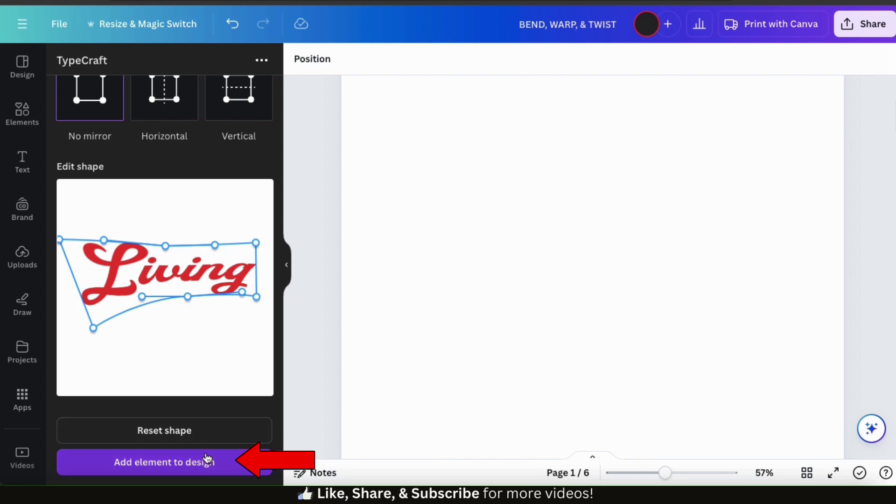
Add the warped Living text to the design and enlarge it in the upper part of the page
left_click(175, 462)
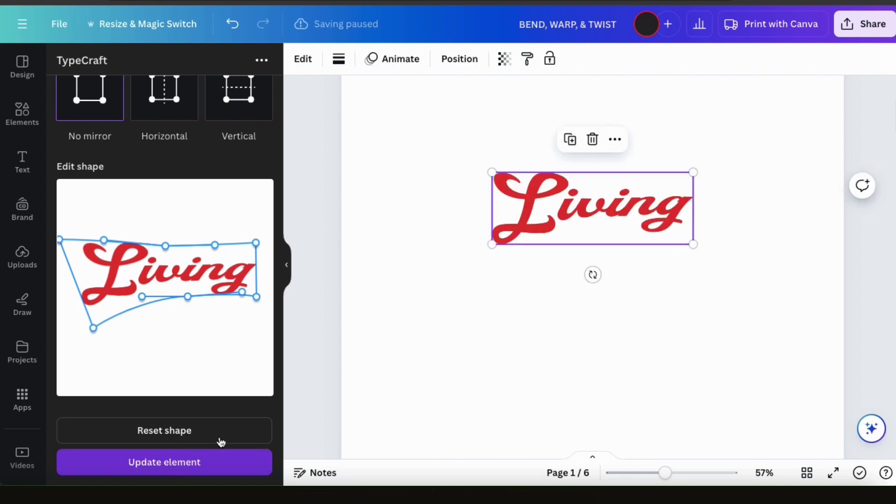
left_click_drag(563, 206, 527, 203)
left_click_drag(657, 168, 740, 110)
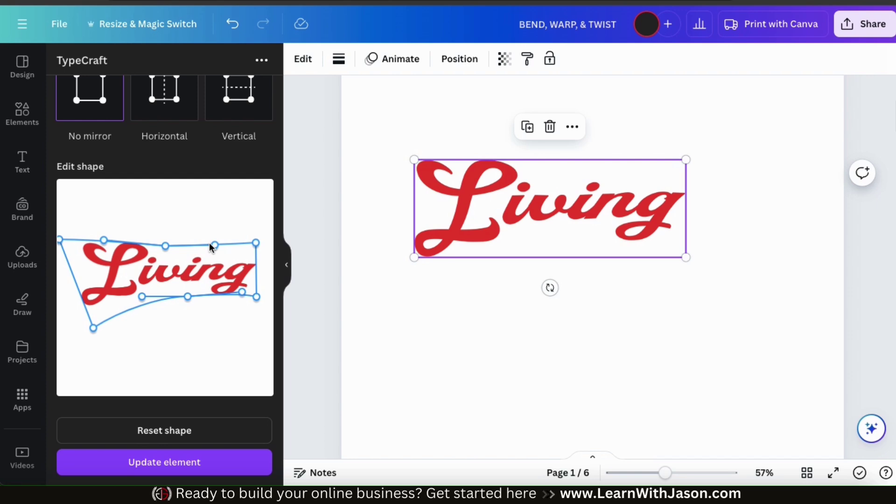
Update the Living element with an arched top edge and move it slightly down on the page
left_click_drag(166, 246, 161, 229)
mouse_move(102, 220)
left_mouse_down()
mouse_move(84, 220)
mouse_move(95, 222)
left_mouse_up()
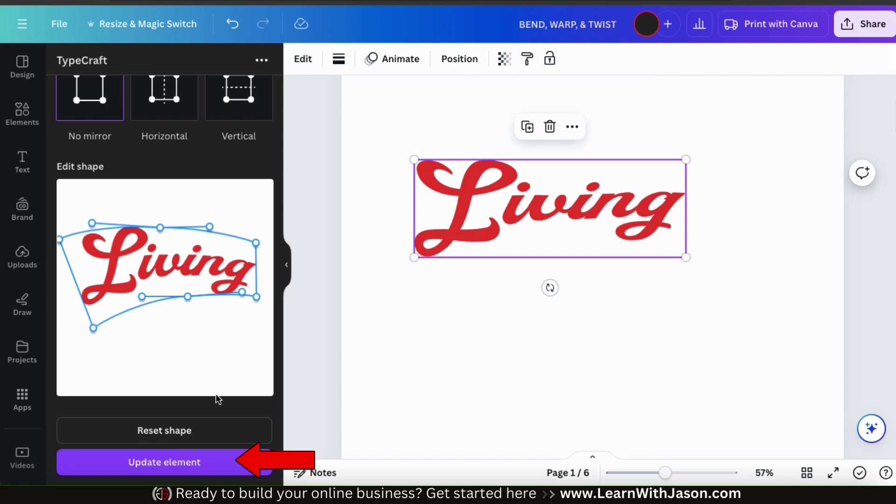
left_click(171, 462)
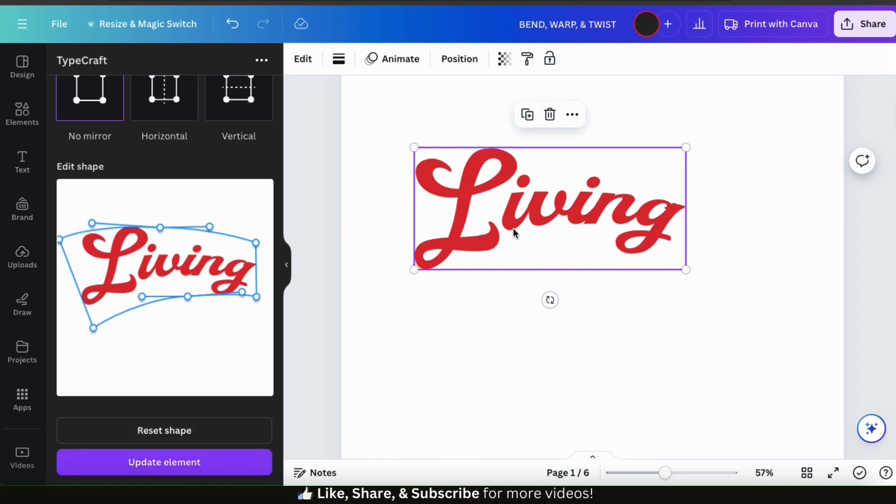
left_click_drag(513, 229, 501, 247)
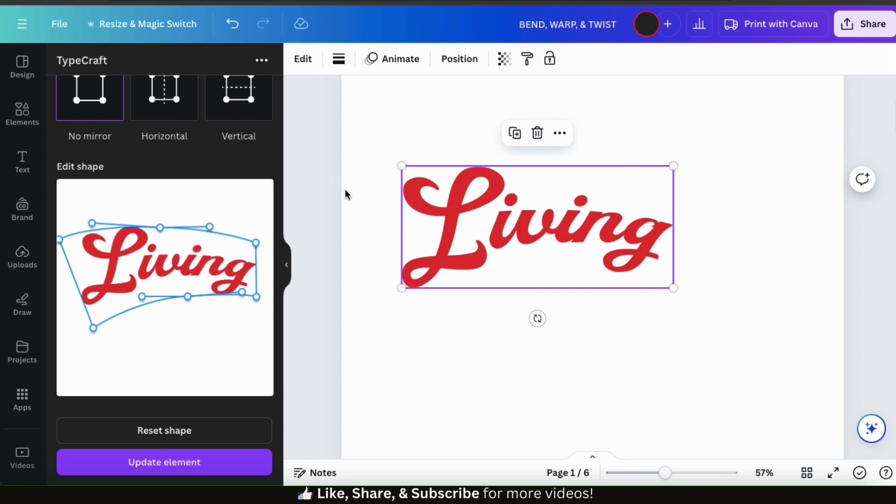
Deselect Living and start a new TypeCraft text that reads THE
left_click(377, 234)
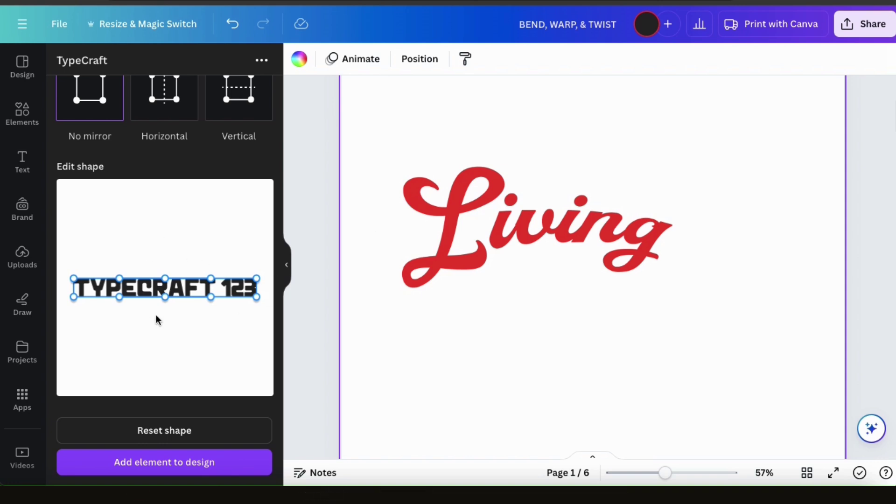
scroll(174, 224, "up", 6)
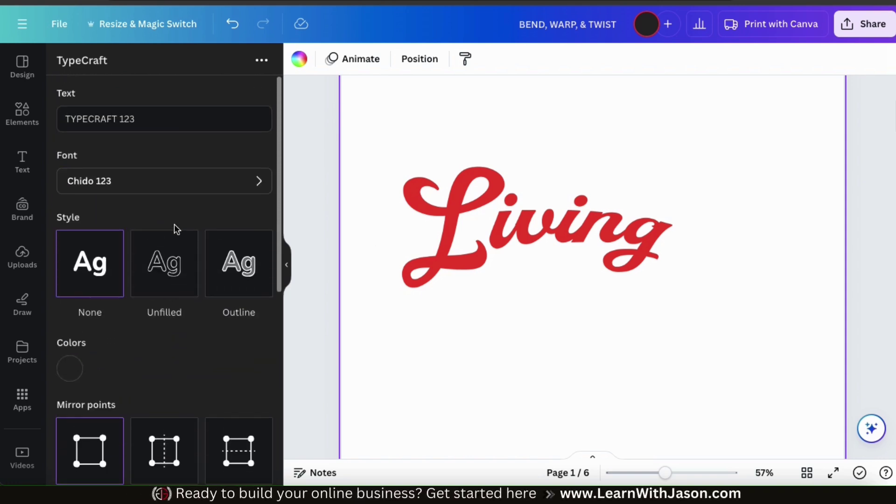
triple_click(132, 118)
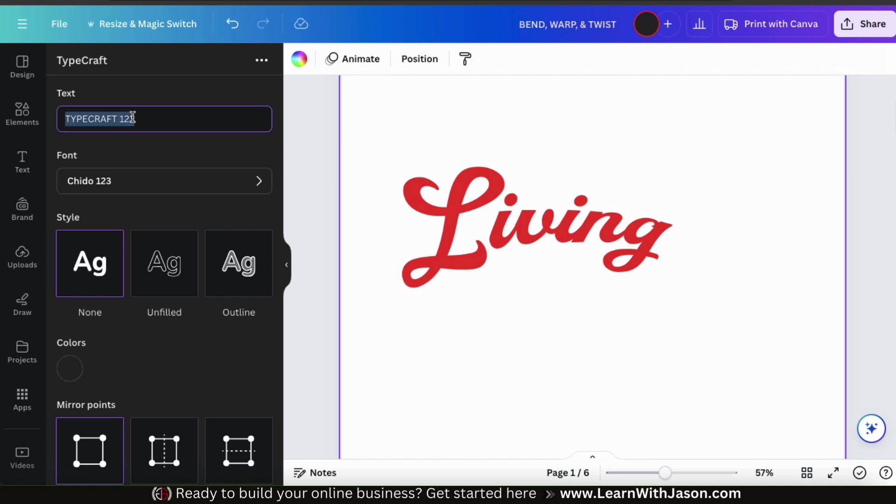
type("THE")
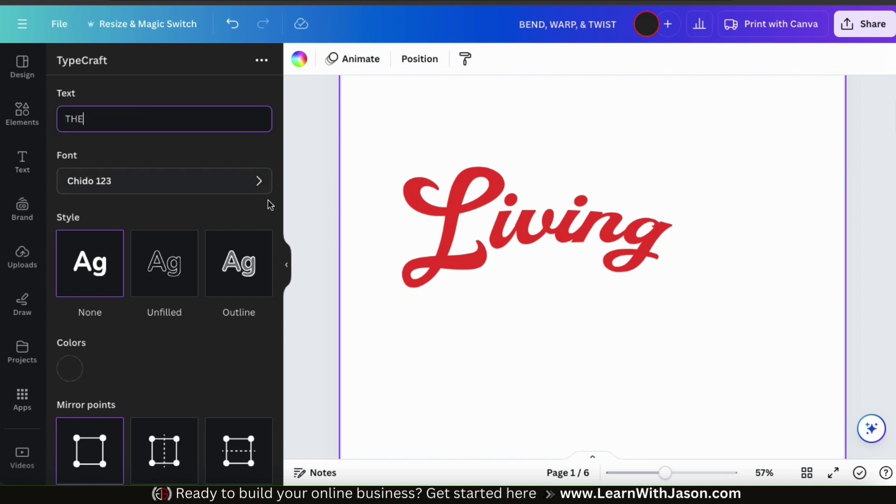
scroll(268, 204, "down", 5)
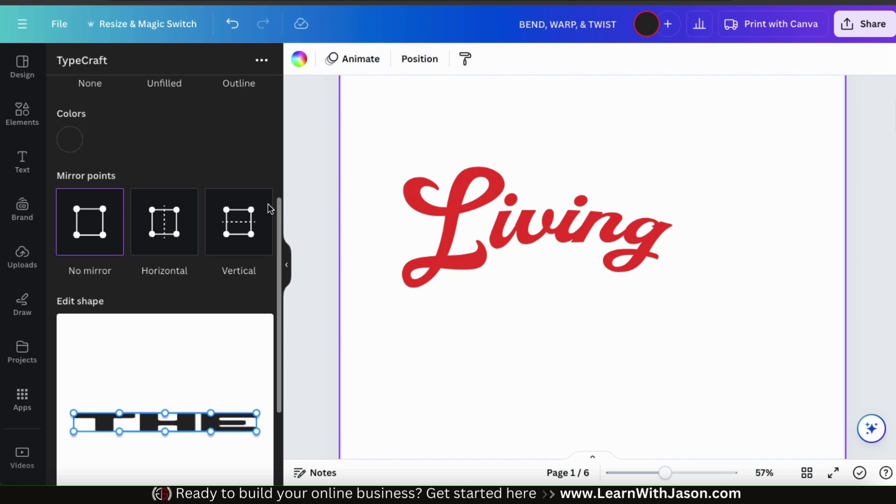
Set the font of the THE text to Coupon 123
scroll(268, 203, "up", 4)
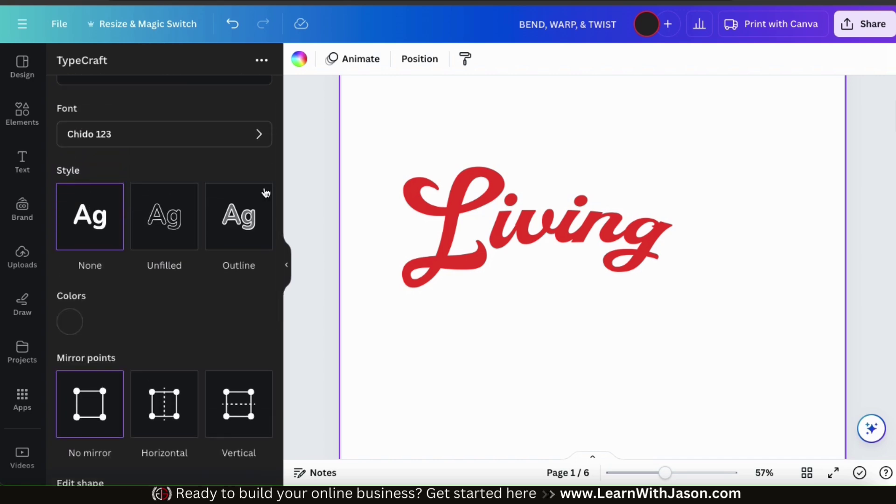
left_click(245, 134)
scroll(199, 273, "down", 5)
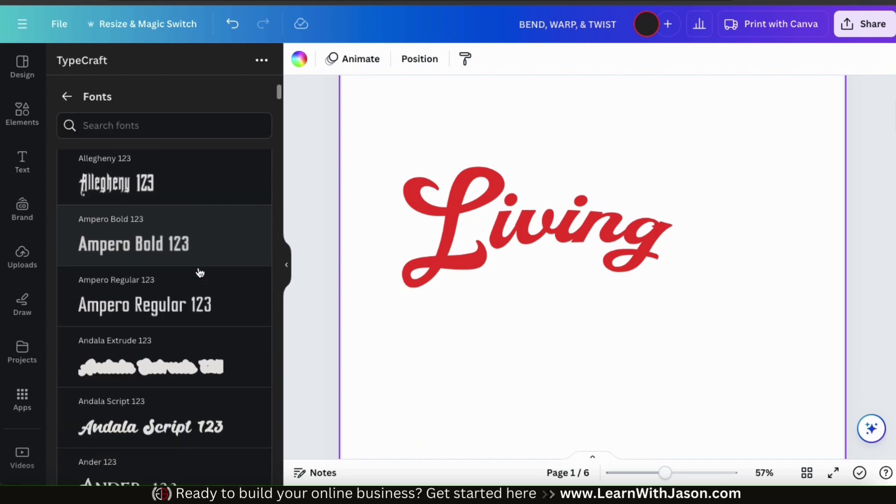
scroll(200, 273, "down", 10)
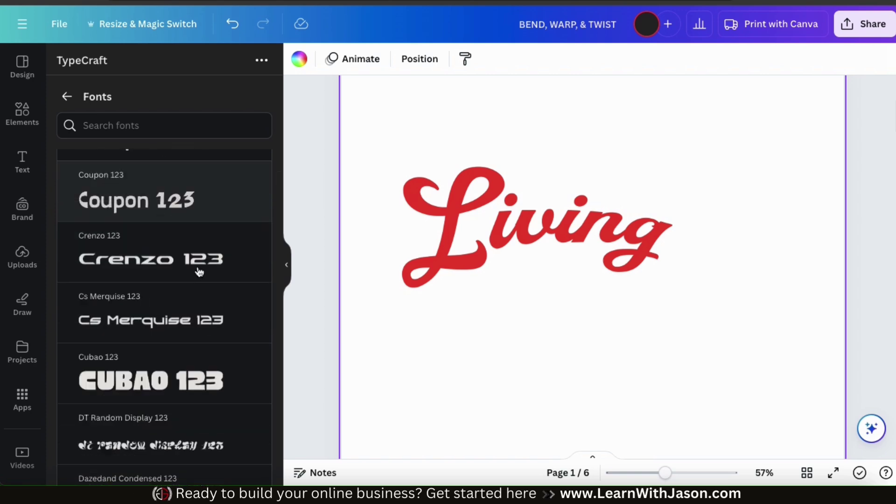
left_click(190, 187)
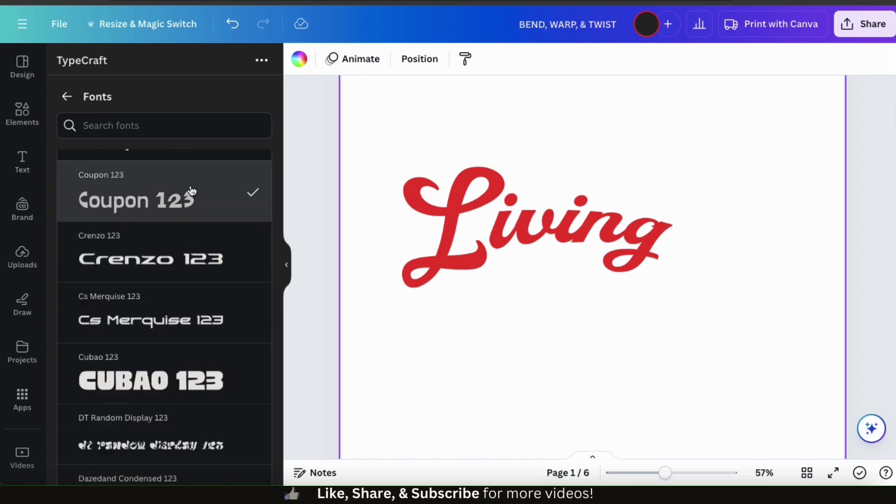
left_click(67, 98)
Bend the THE text into a symmetrical arch with Horizontal mirror points and add it to the design
left_click(164, 98)
left_click_drag(73, 278, 90, 265)
left_click_drag(74, 296, 91, 294)
left_click_drag(236, 296, 235, 302)
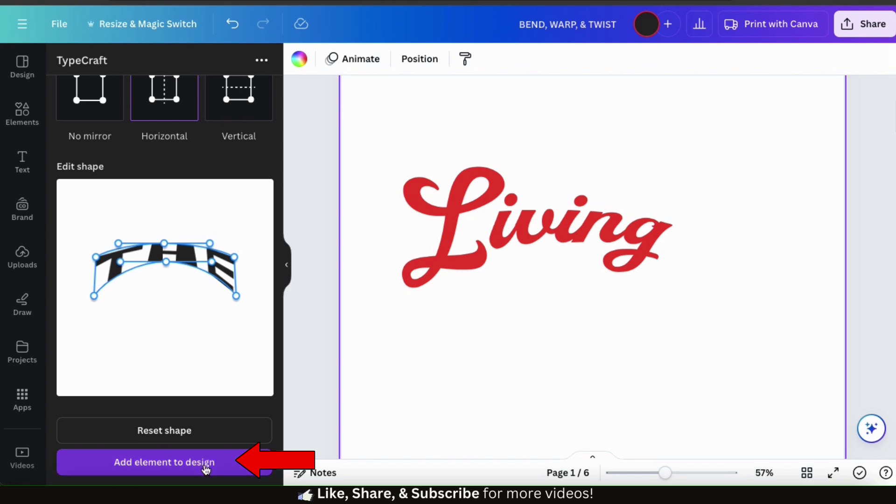
left_click(182, 464)
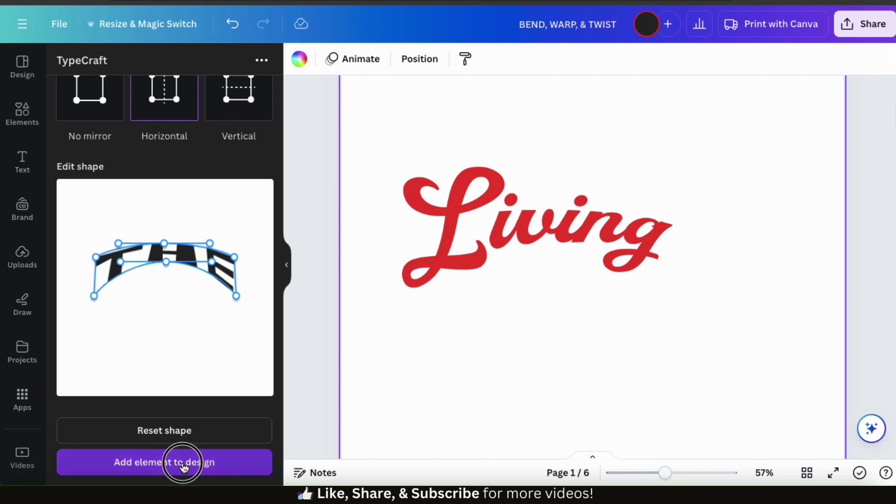
Shrink and tilt the THE element and place it beside the end of the Living text
left_click_drag(493, 174, 543, 191)
left_click_drag(621, 273, 610, 262)
left_click_drag(639, 208, 695, 206)
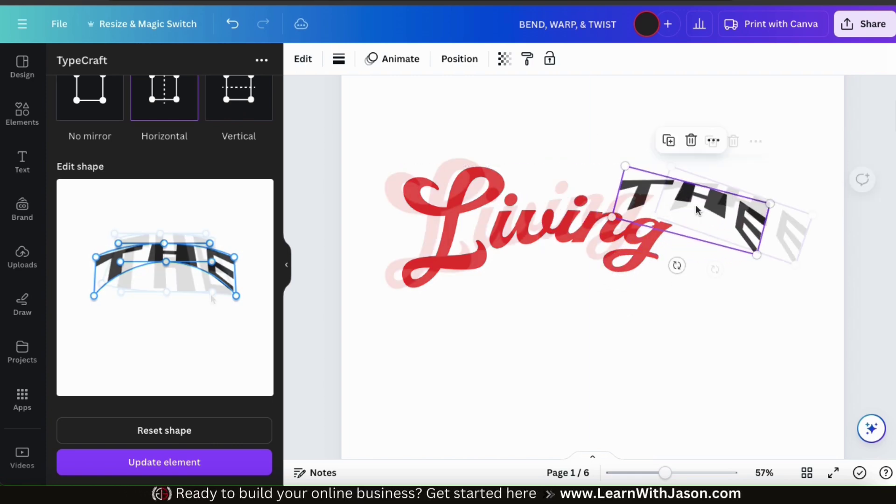
Reshape the THE text by pulling its lower-right corner down and outward
left_click_drag(196, 285, 220, 307)
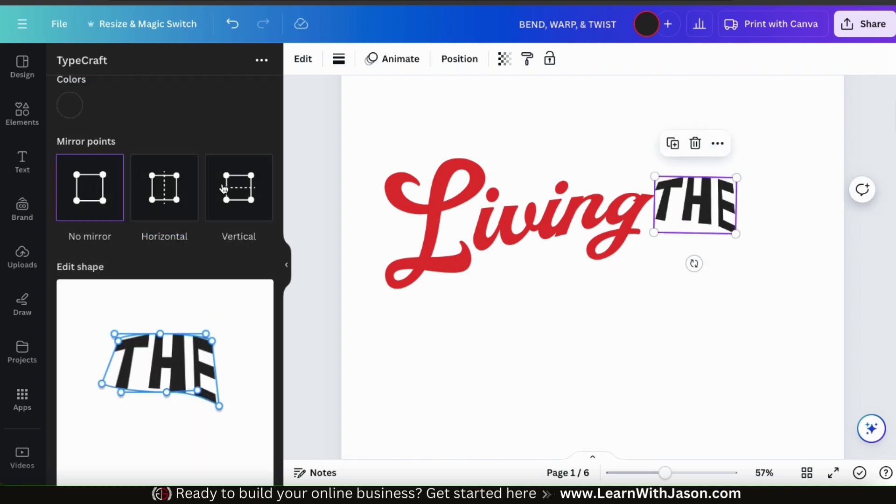
scroll(163, 233, "up", 5)
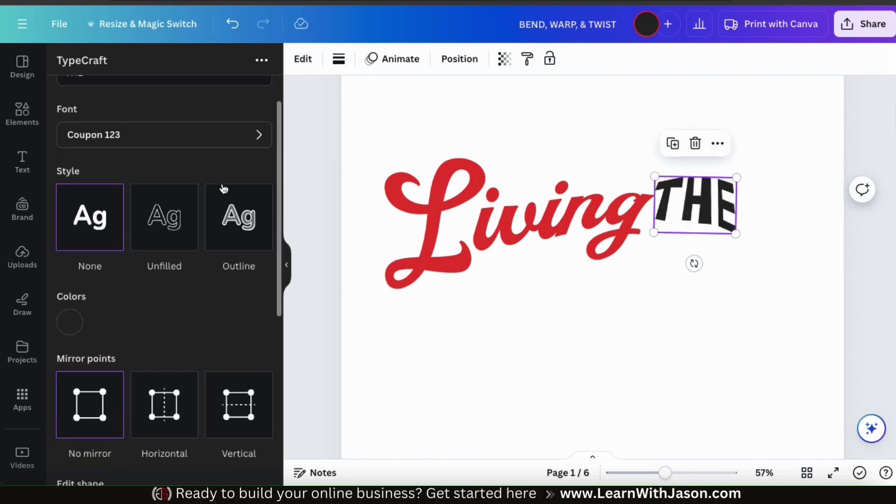
Change the THE text's font to Juniory 123, adjust its lower-left and upper-right corners, and update the element in the design
left_click(266, 166)
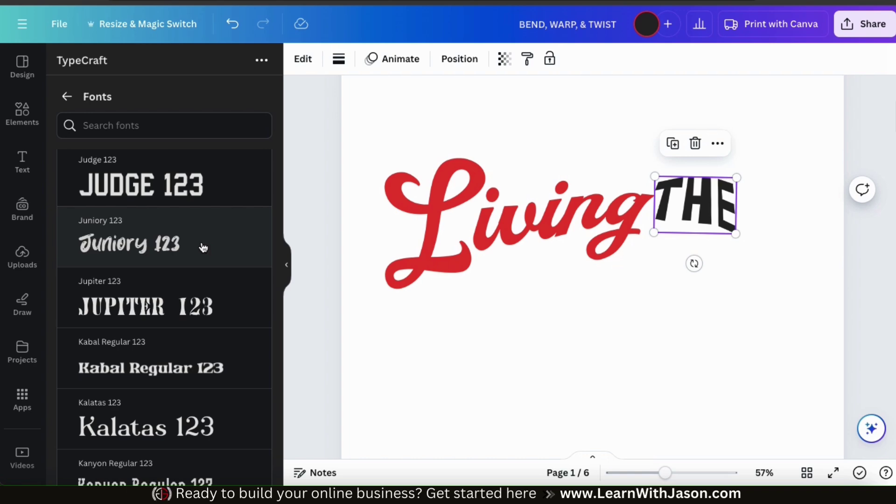
left_click(202, 247)
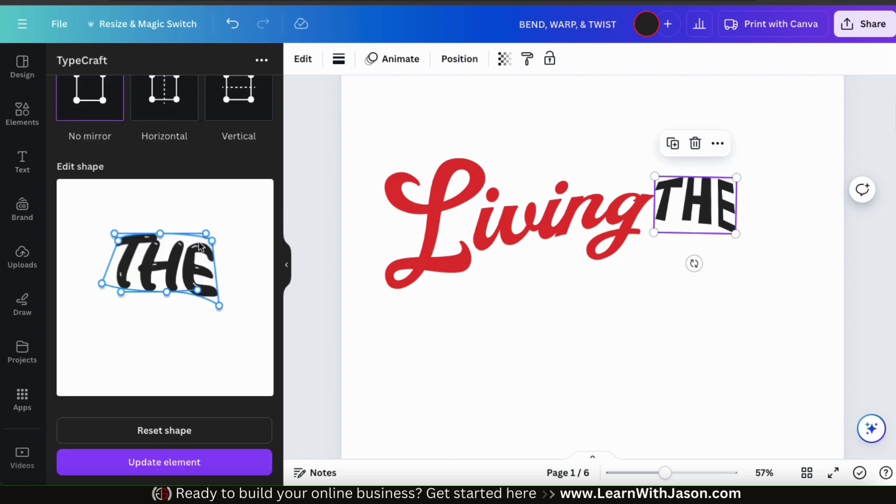
left_click_drag(101, 283, 114, 304)
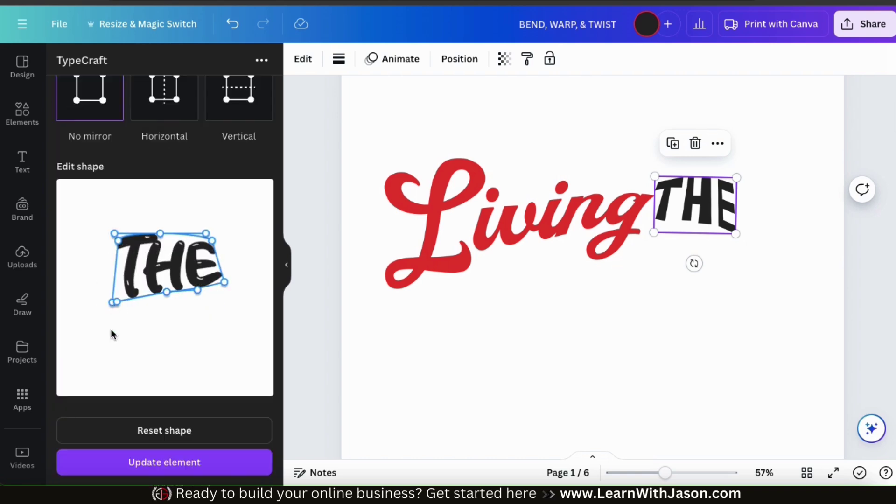
left_click(148, 461)
left_click_drag(212, 226, 230, 225)
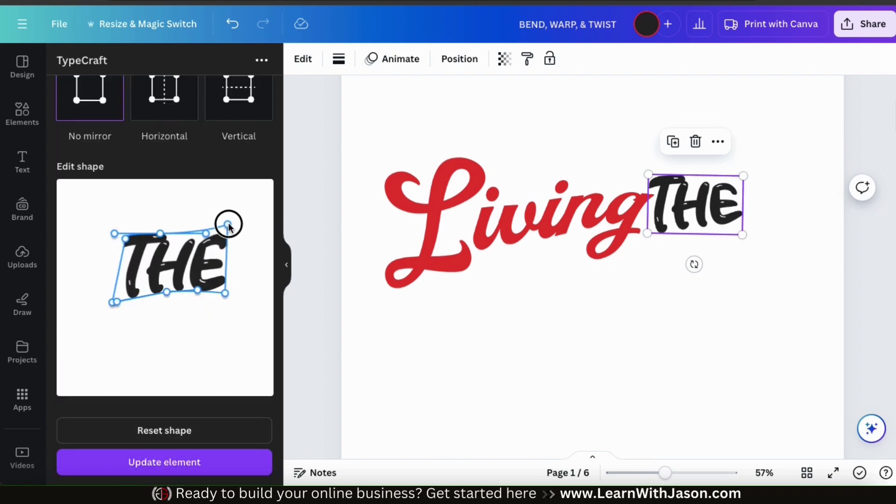
left_click(185, 462)
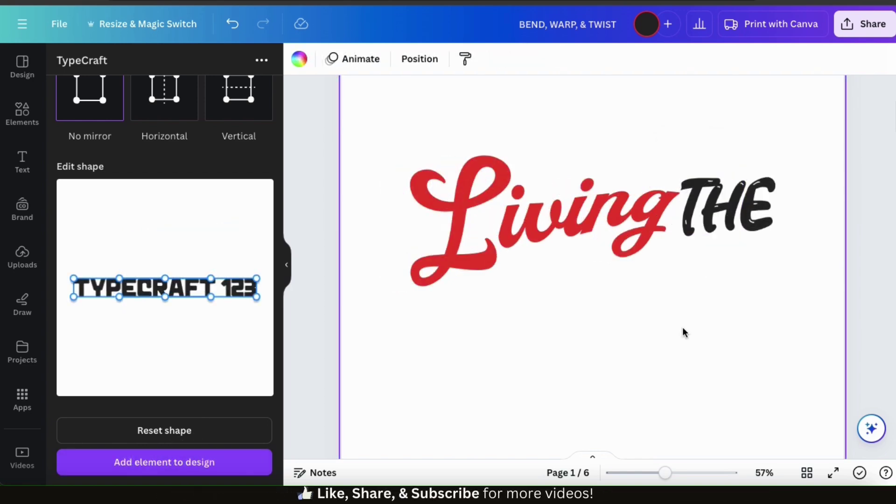
Create a DREAM text with a rounded bubble font in TypeCraft and add it to the design below Living THE
scroll(217, 282, "up", 8)
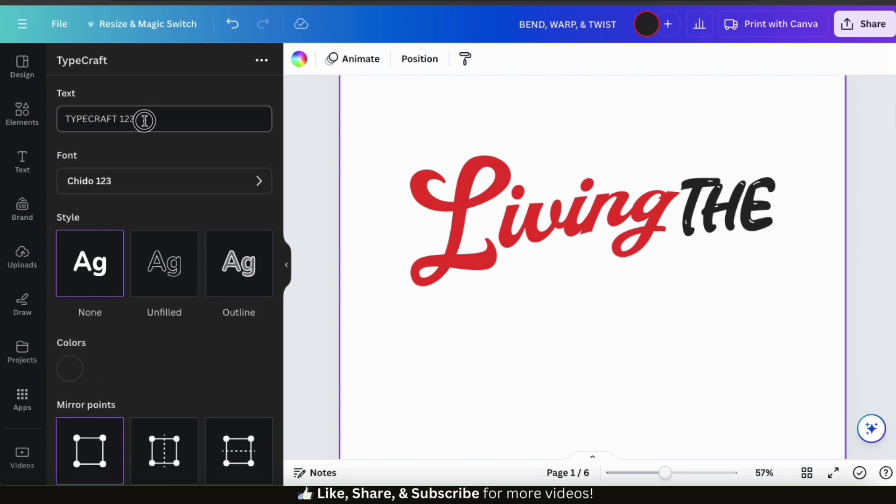
triple_click(145, 121)
type("DREAM")
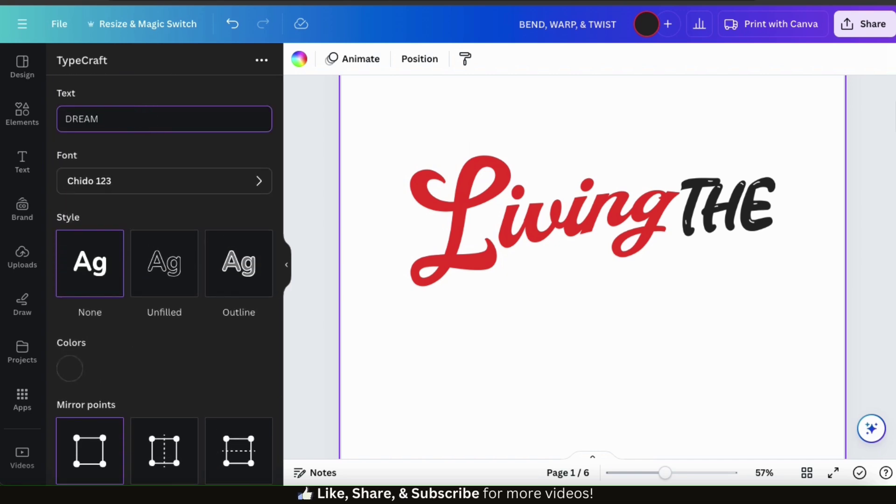
left_click(233, 181)
scroll(270, 323, "down", 7)
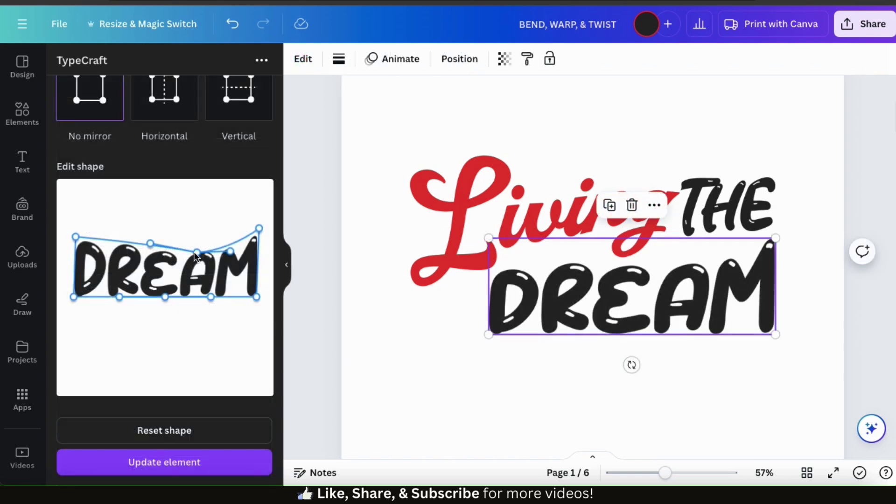
Reshape the top edge of DREAM to follow the curve of Living, update the element, and shrink it slightly to fit
left_click_drag(127, 245, 126, 222)
left_click_drag(74, 237, 70, 257)
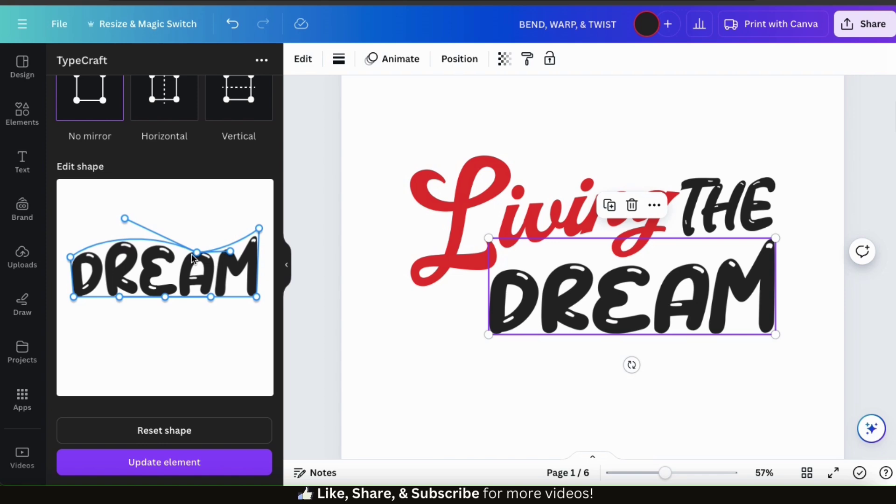
left_click_drag(196, 253, 167, 254)
left_click(172, 462)
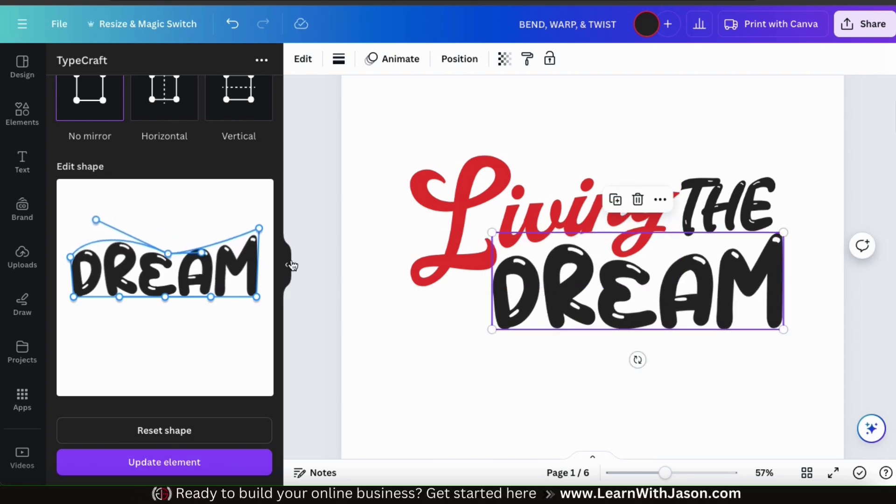
left_click_drag(211, 241, 211, 237)
left_click(200, 462)
left_click_drag(783, 330, 776, 326)
left_click(675, 376)
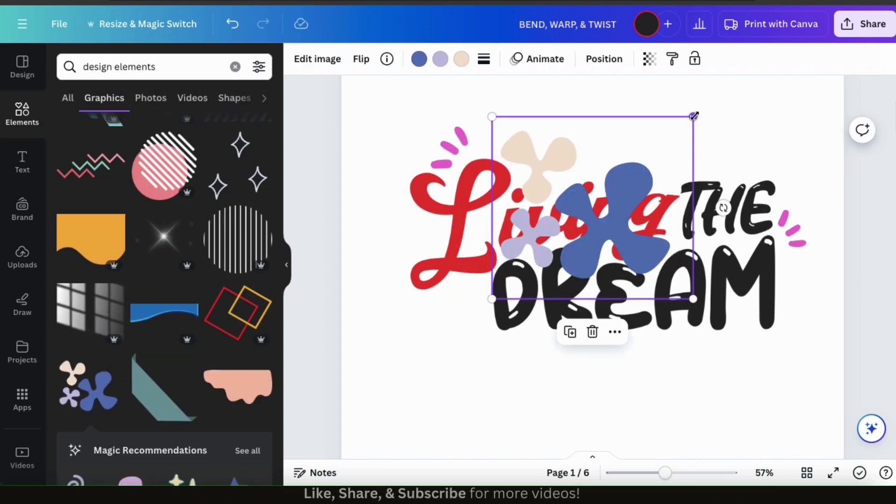
Shrink the three-flower graphic and place it below the L of Living, beside the D of DREAM
left_click_drag(694, 116, 552, 200)
left_click_drag(536, 254, 453, 314)
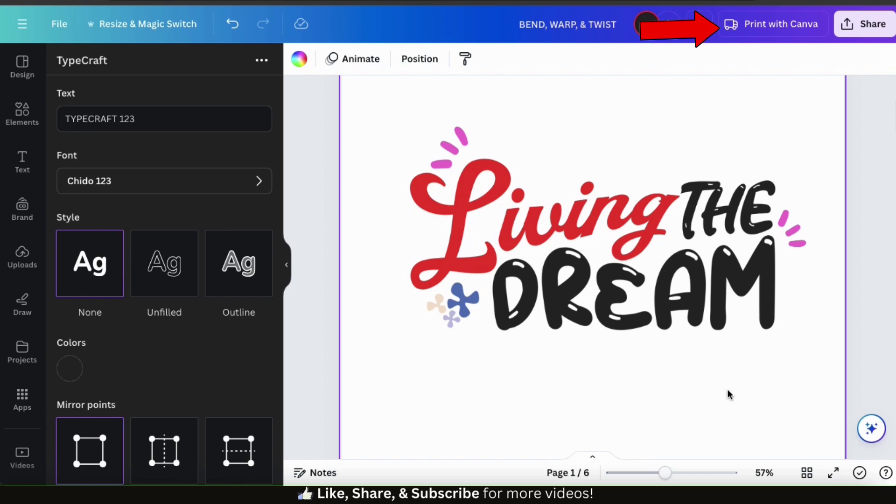
Open the T-shirt print options for the design and set the women's shirt color to White
left_click(777, 32)
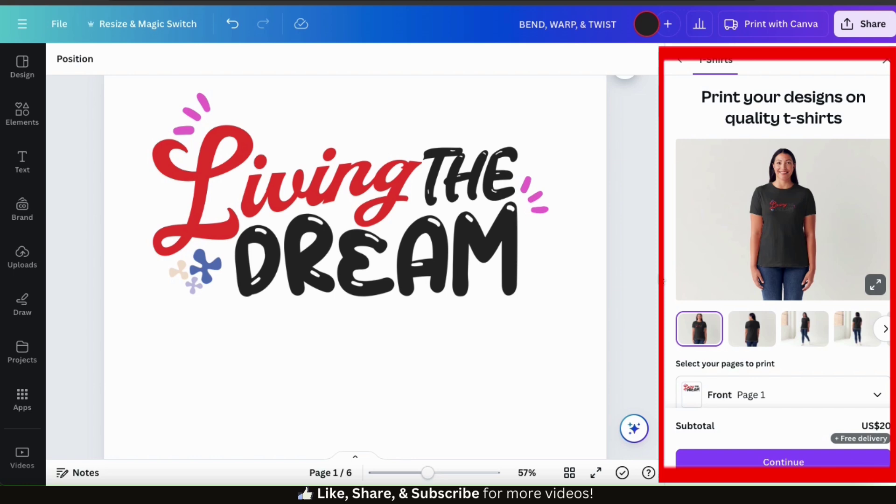
scroll(707, 292, "down", 3)
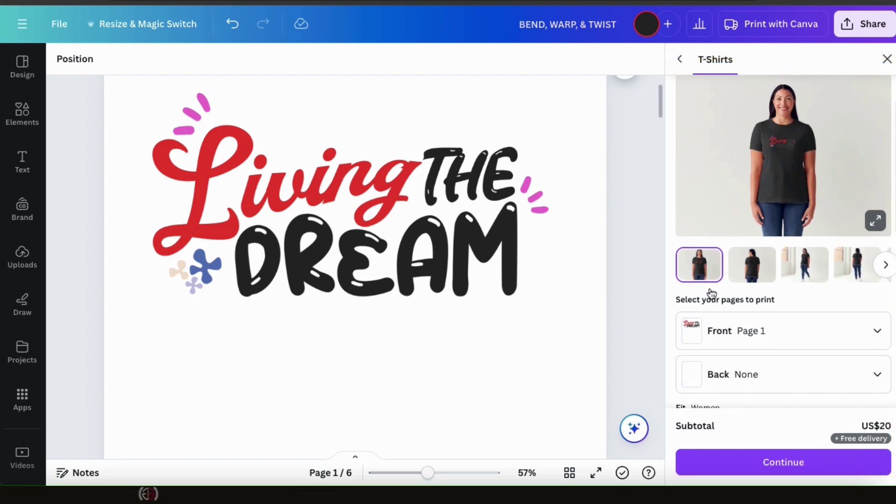
scroll(711, 293, "down", 3)
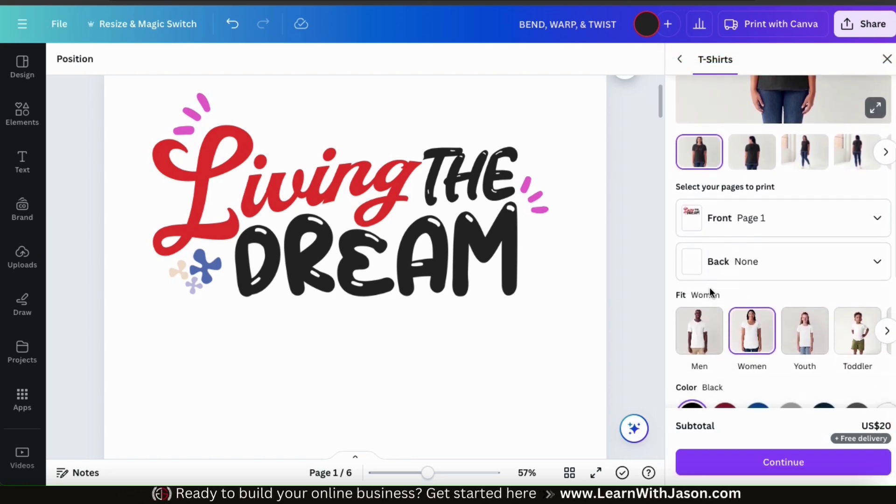
scroll(709, 289, "down", 2)
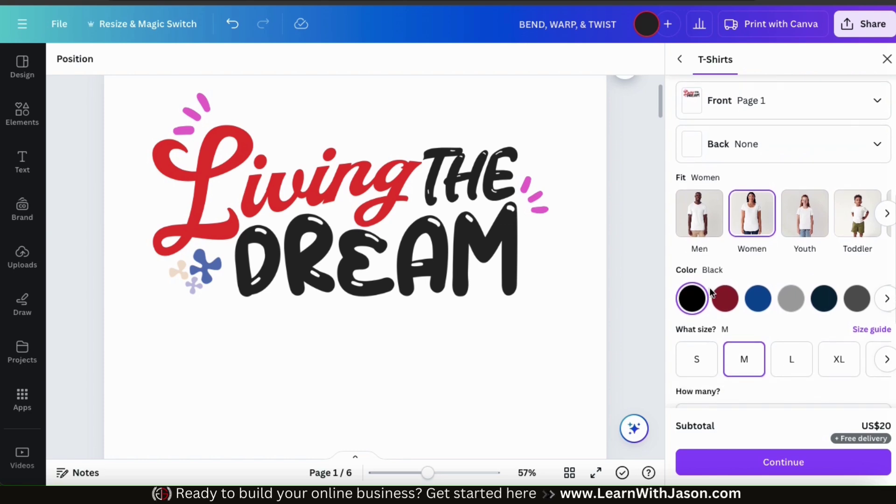
left_click(888, 299)
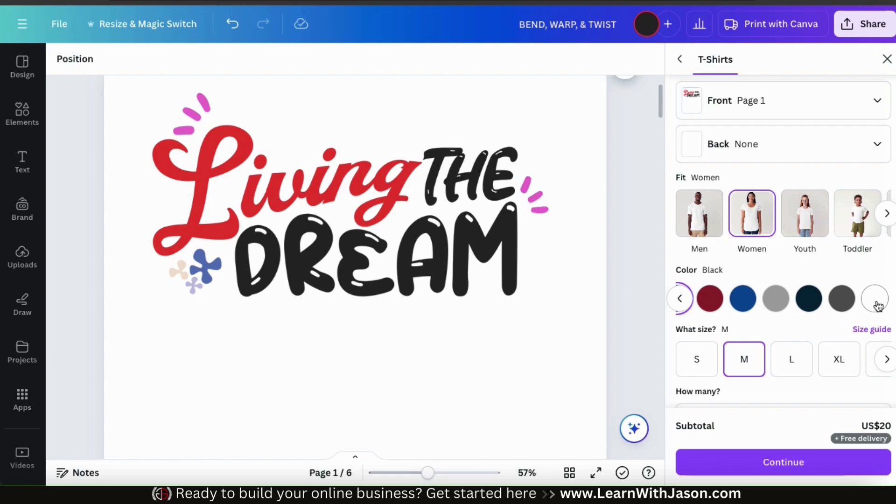
left_click(877, 306)
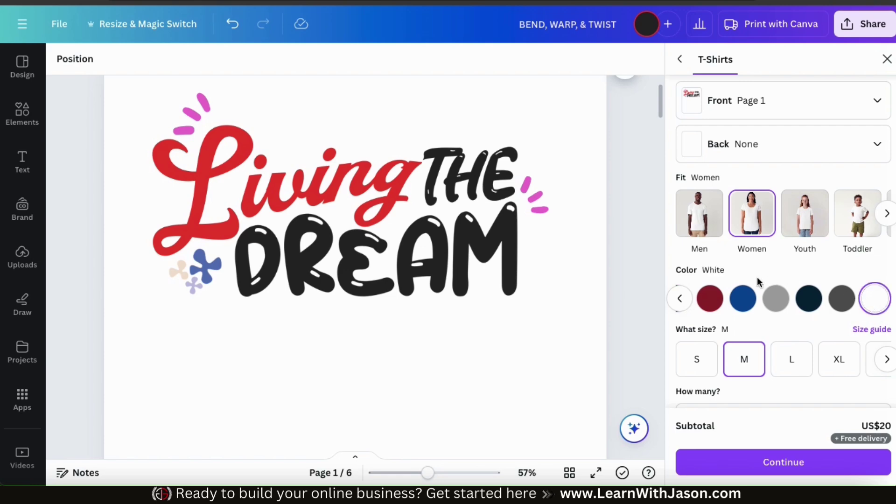
Examine the white T-shirt mockups in the enlarged preview, including the walking and close-up front views, and close the print options
scroll(757, 282, "up", 7)
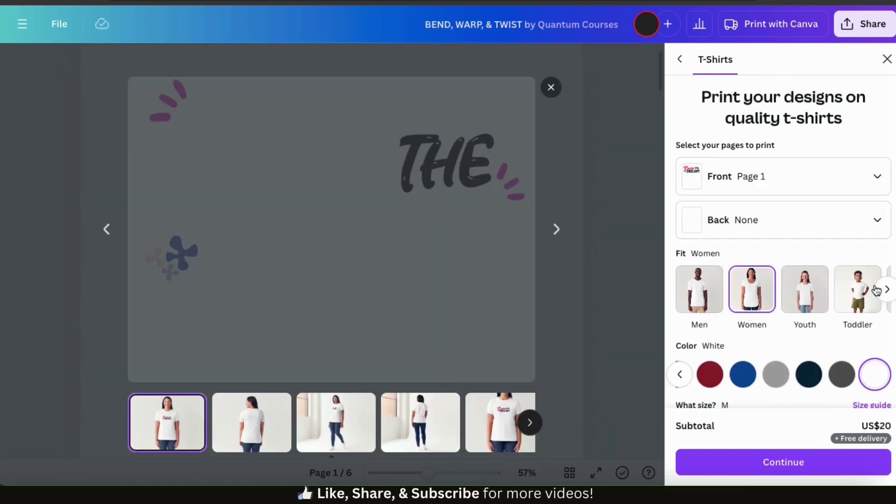
left_click(876, 286)
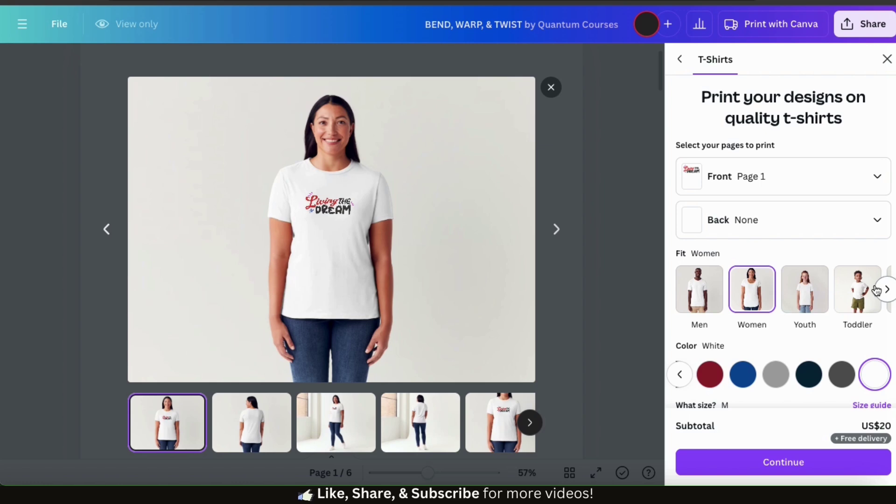
left_click(356, 416)
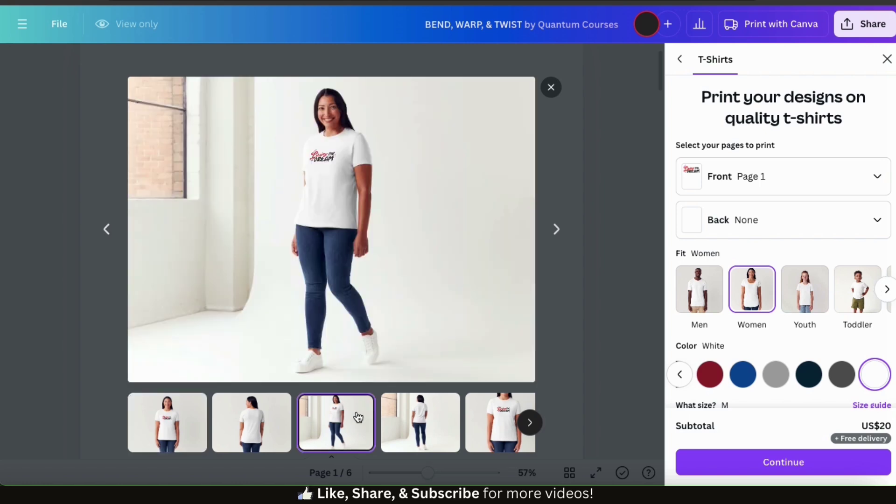
left_click(505, 422)
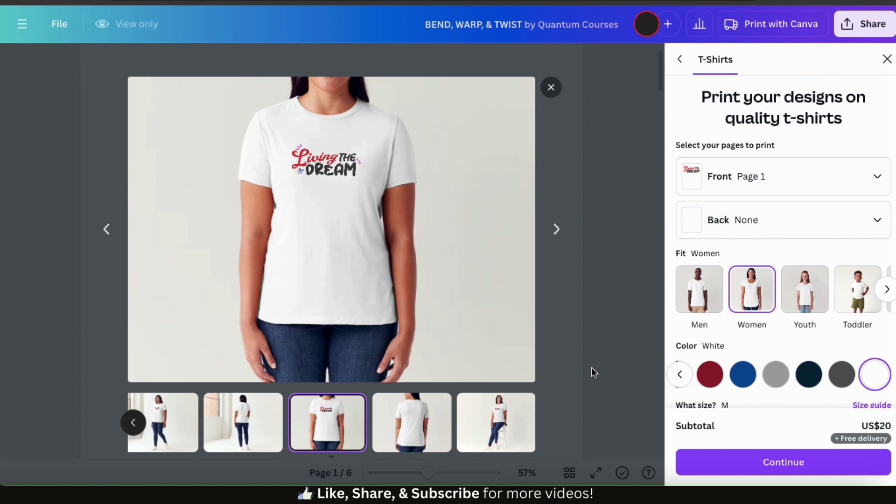
left_click(886, 58)
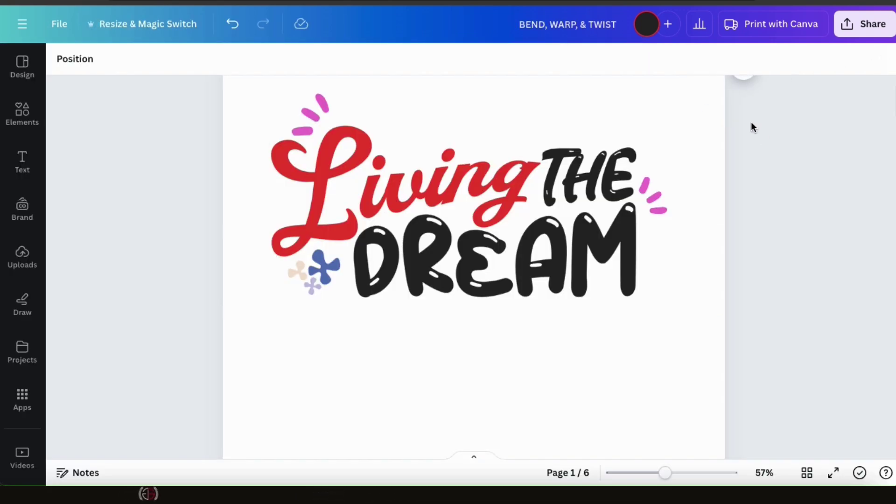
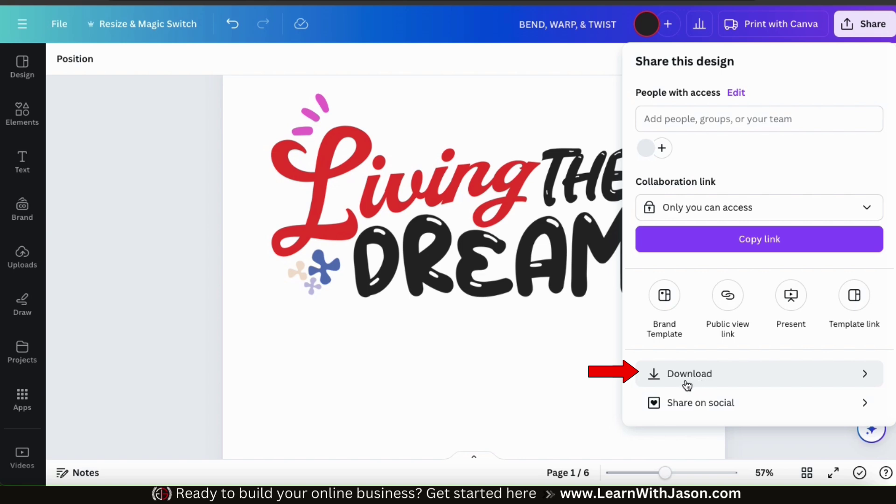
Download only page 1 as a PNG with a transparent background at size 2.25 (3,500 × 4,500 px)
left_click(700, 382)
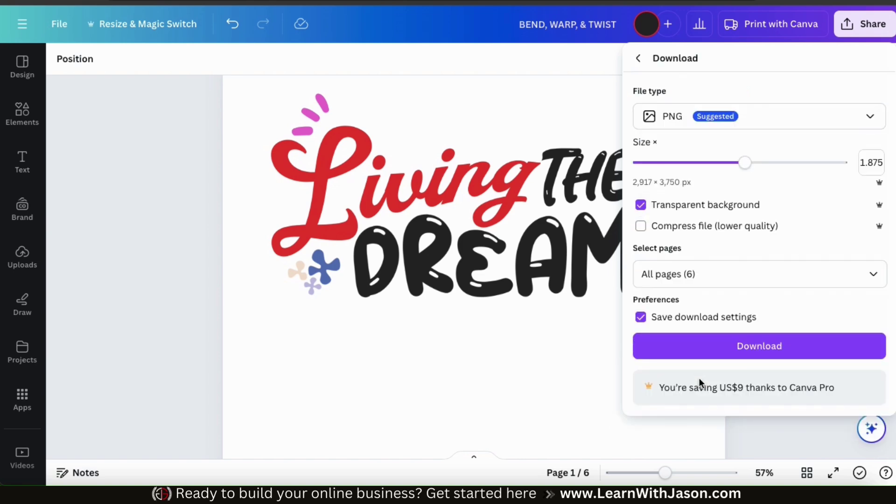
left_click(869, 122)
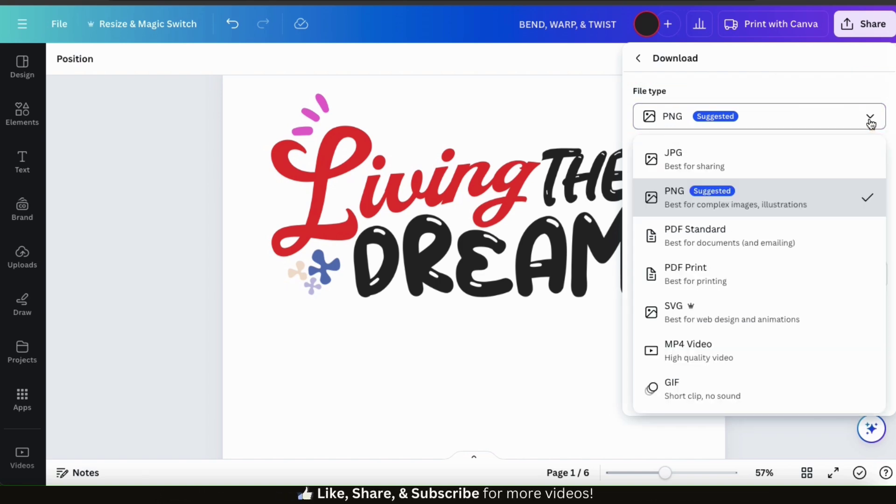
left_click(870, 122)
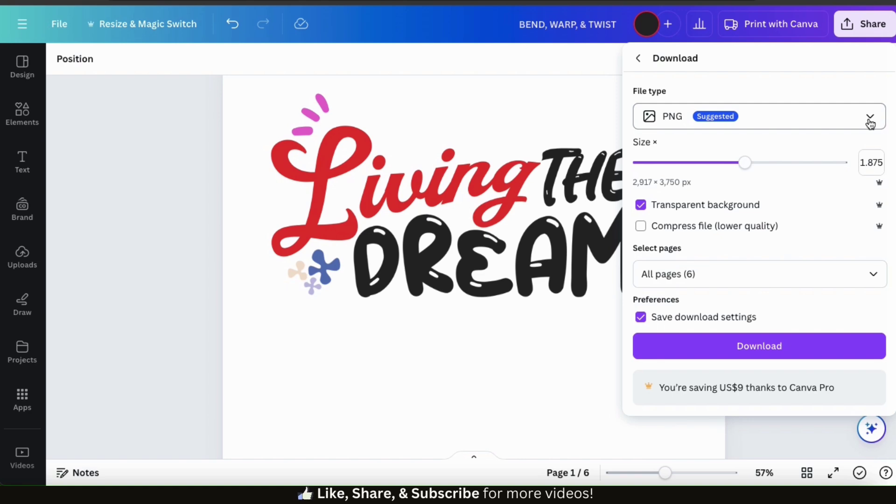
mouse_move(758, 173)
left_mouse_down()
mouse_move(788, 173)
mouse_move(775, 171)
left_mouse_up()
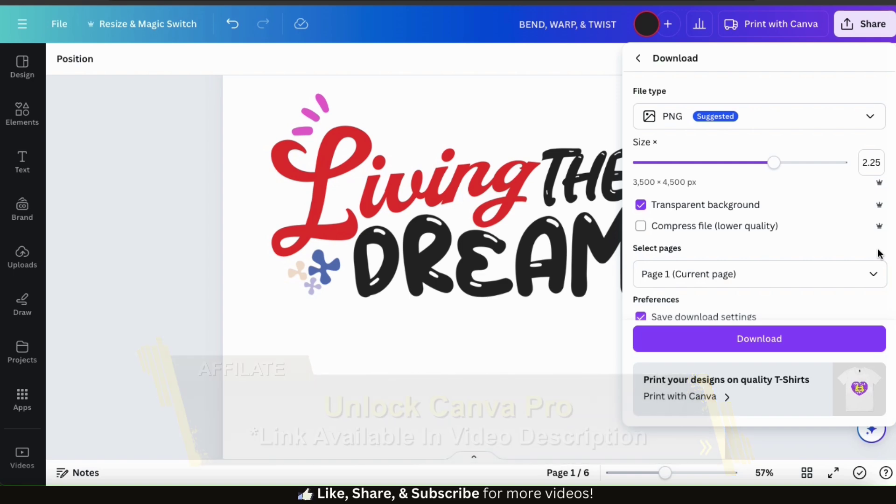
left_click(768, 339)
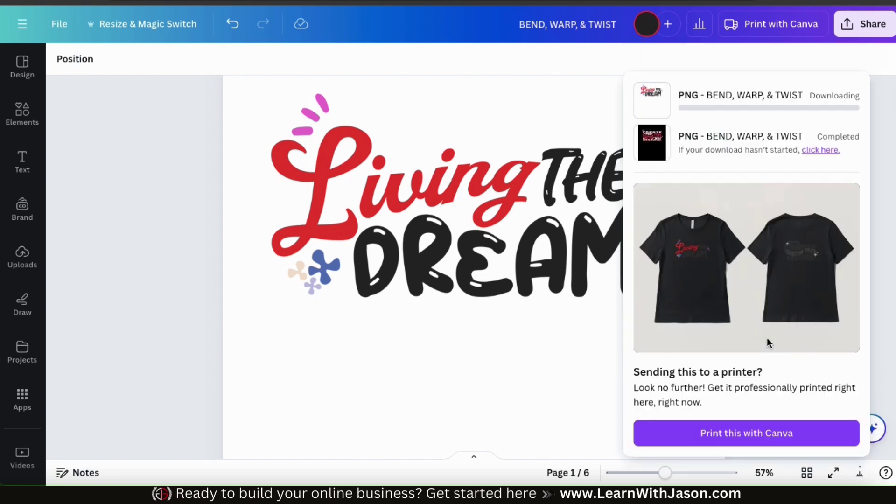